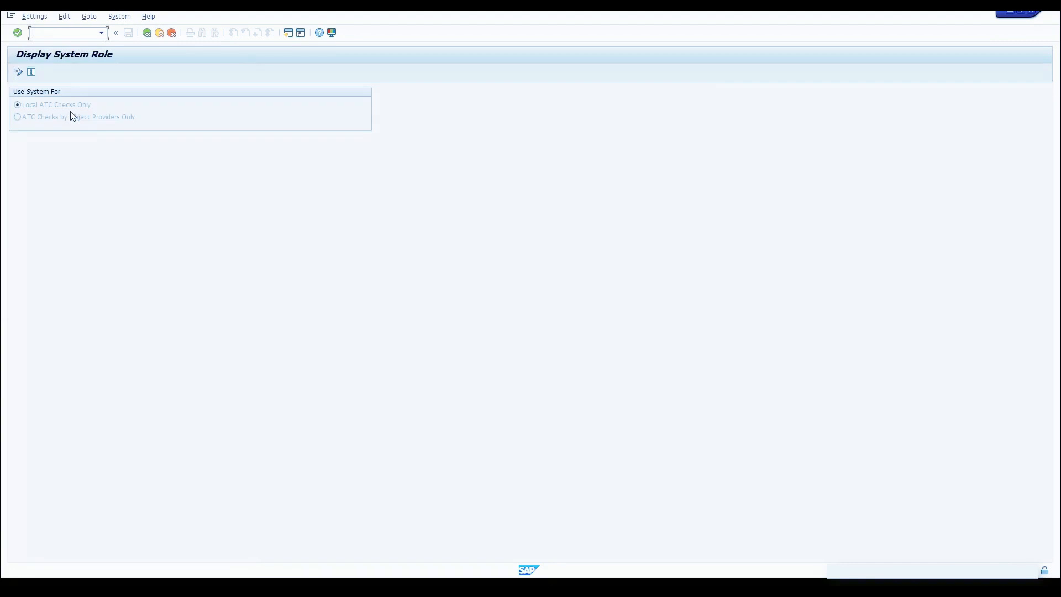
Change the system role to ATC Checks by Object Providers Only, save it, and return to the ABAP Test Cockpit overview.
left_click(18, 73)
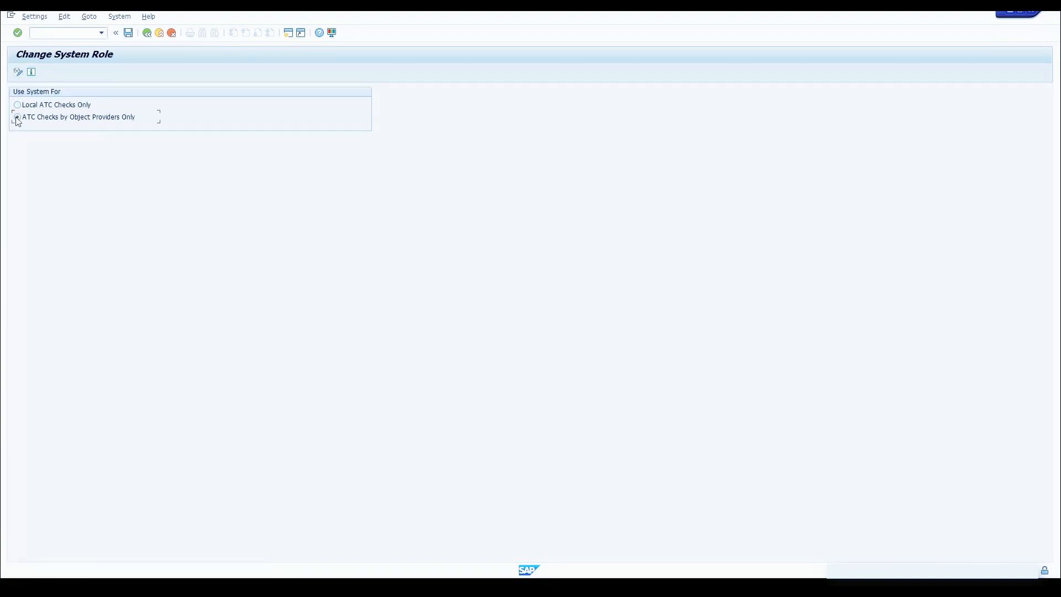
left_click(129, 34)
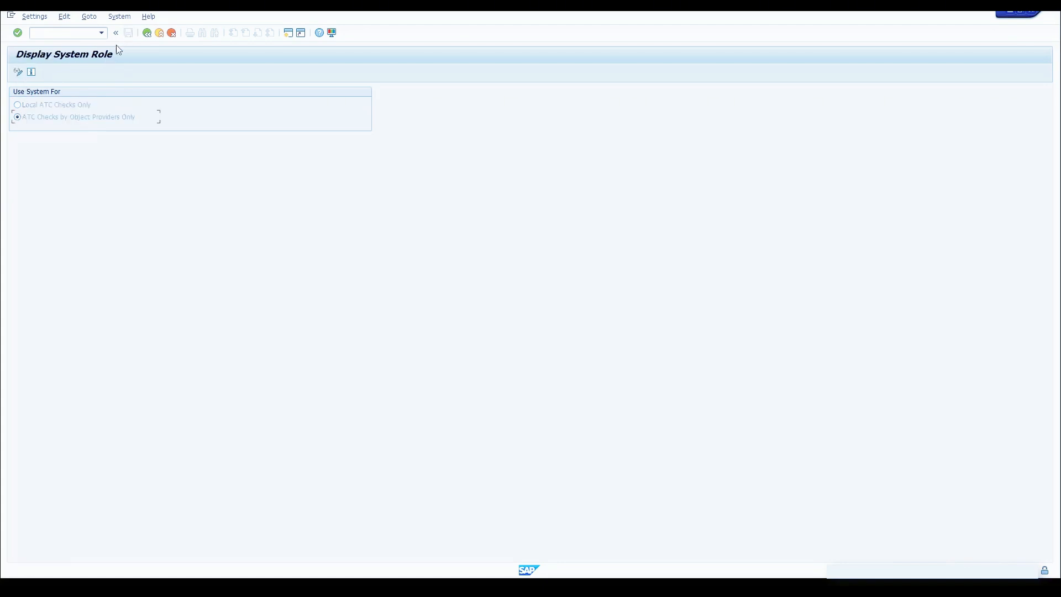
left_click(146, 35)
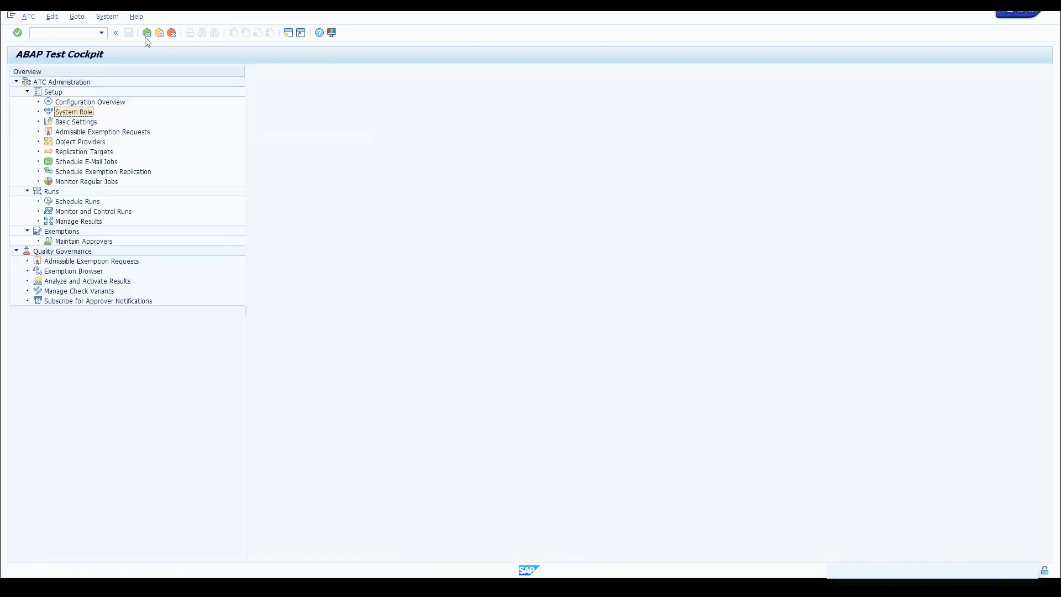
Review the RFC object providers, including the S55 entry, and return to the ABAP Test Cockpit overview.
left_click(88, 143)
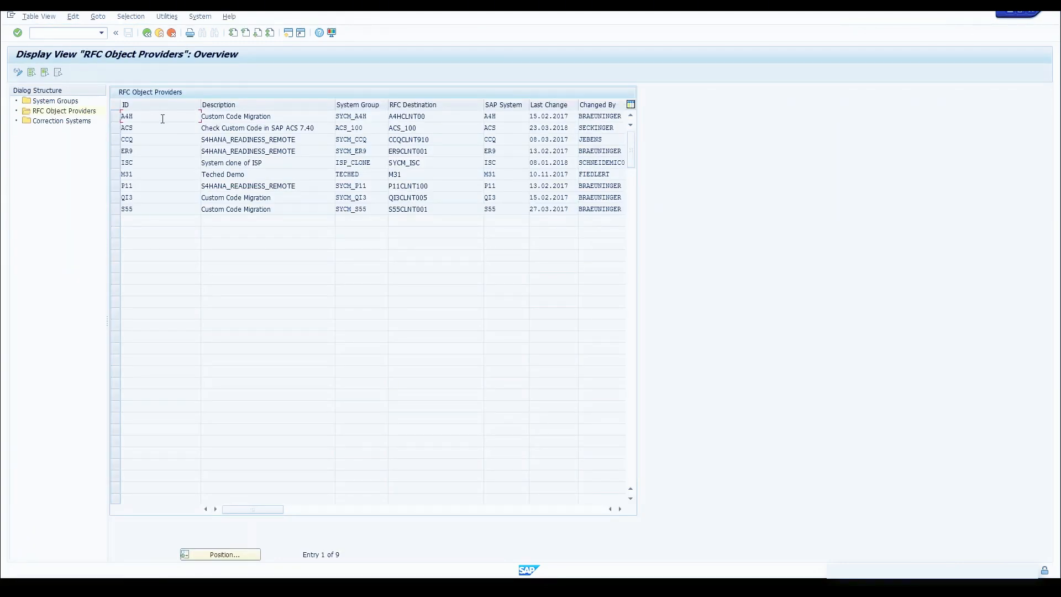
left_click(120, 213)
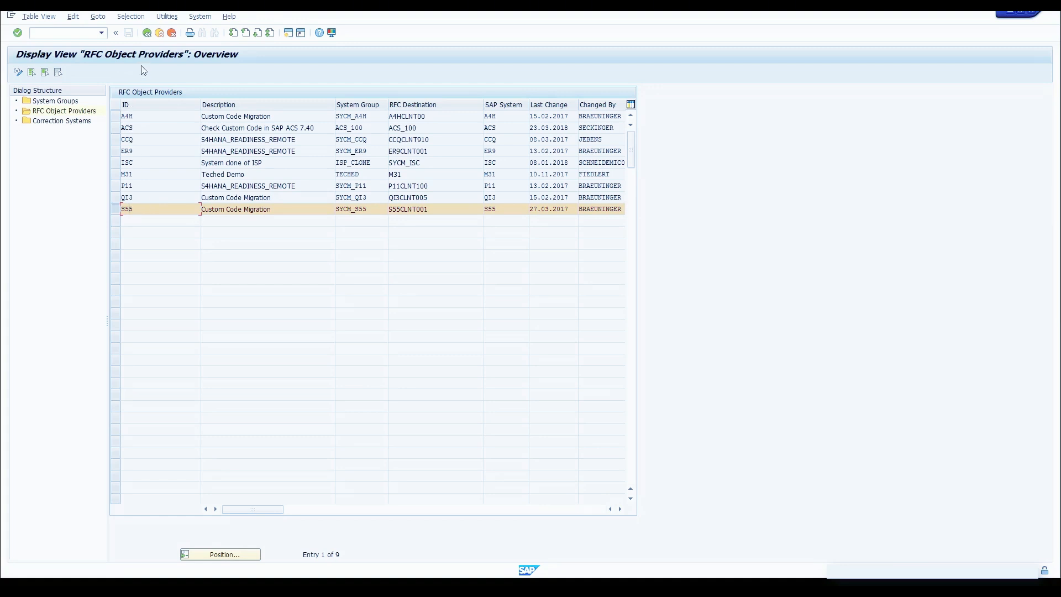
left_click(148, 34)
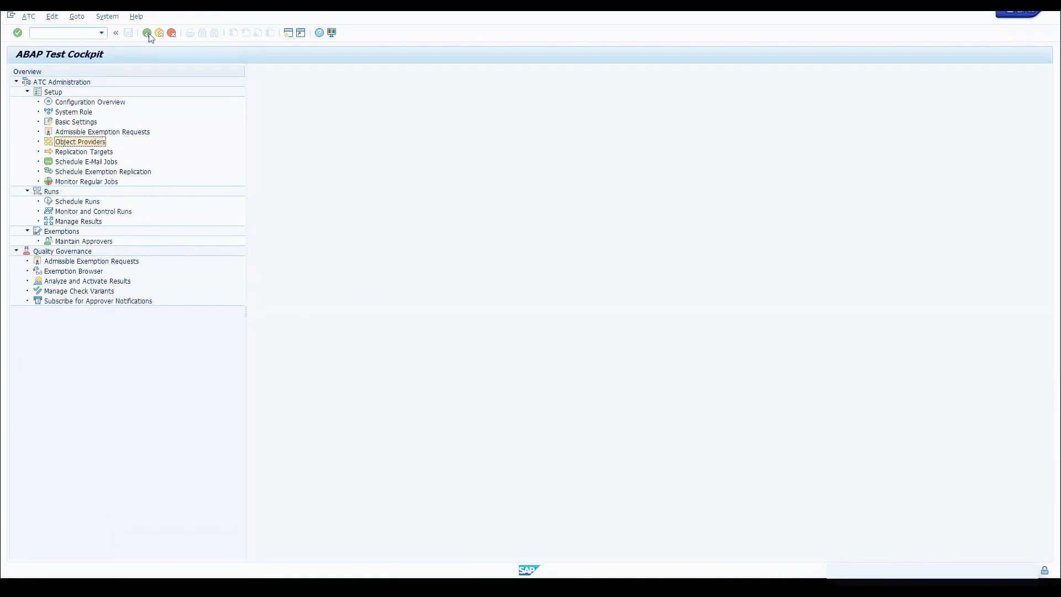
Create a new run series configuration named S4H_ATC_CHECK under Schedule Runs.
left_click(78, 202)
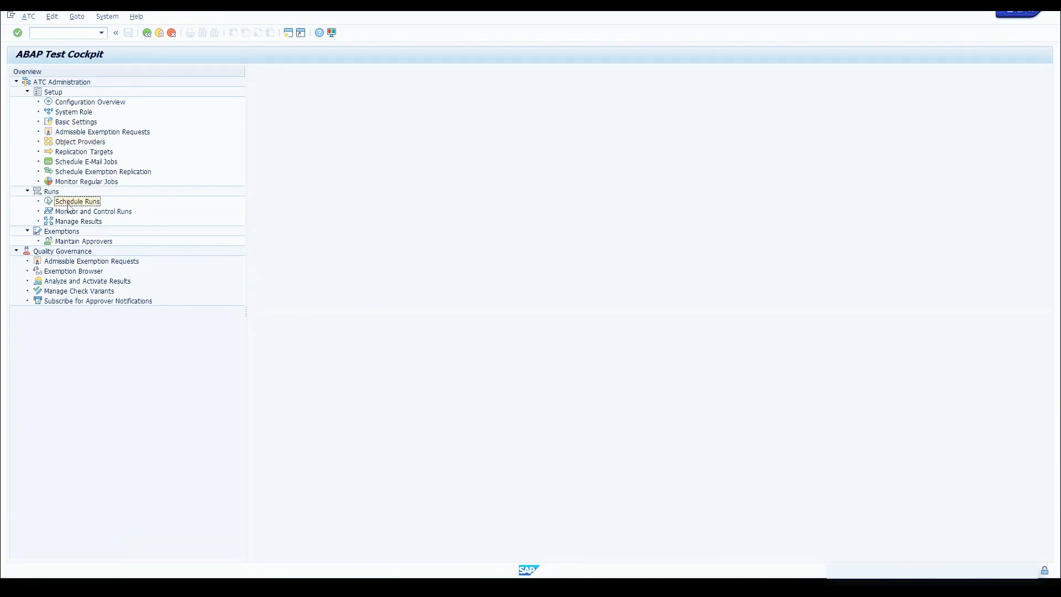
double_click(69, 206)
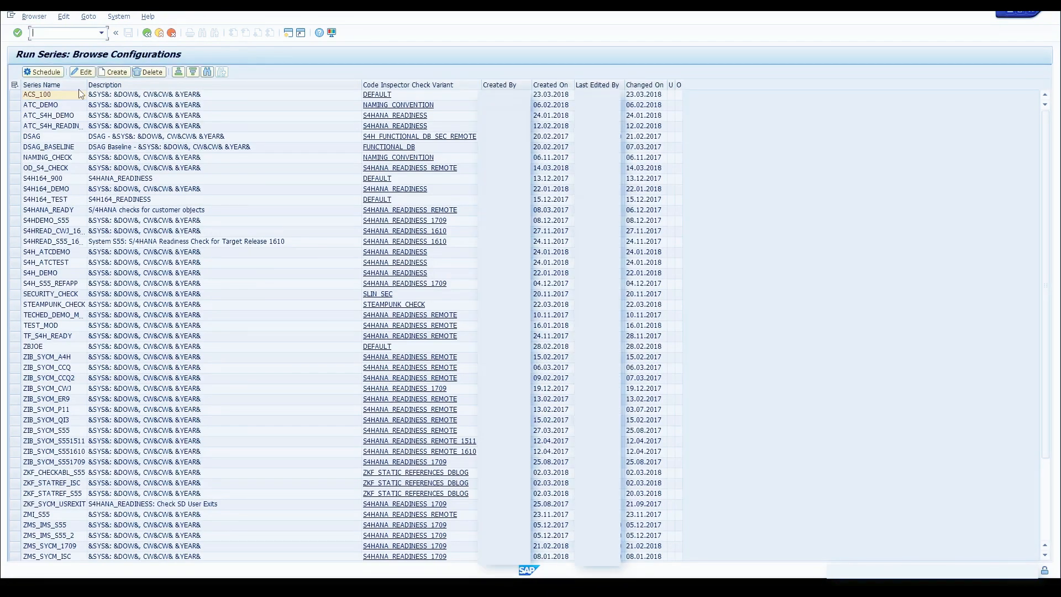
left_click(114, 72)
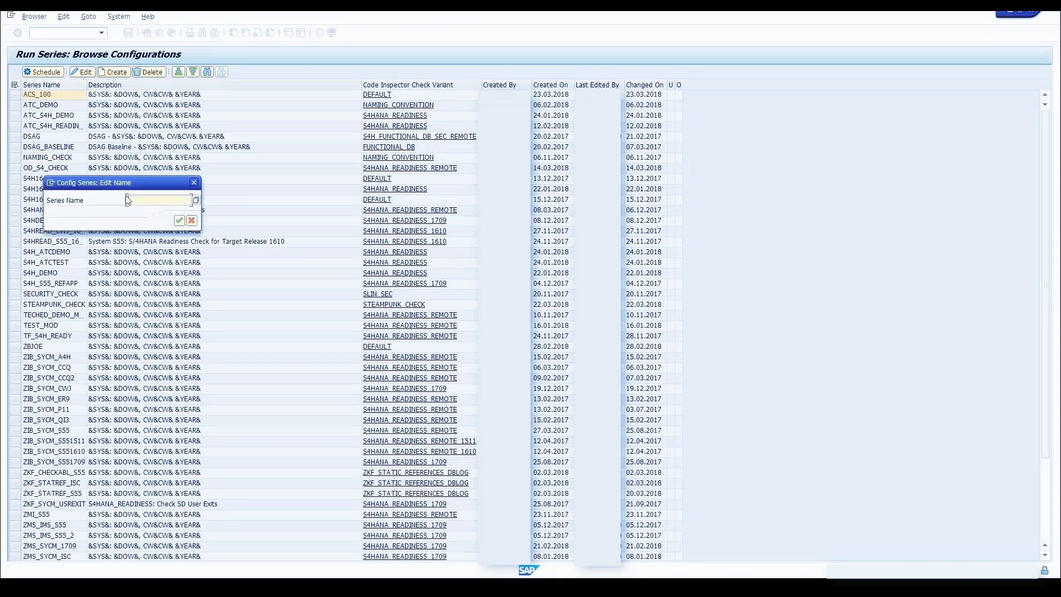
type("s4h_atc_check")
left_click(179, 222)
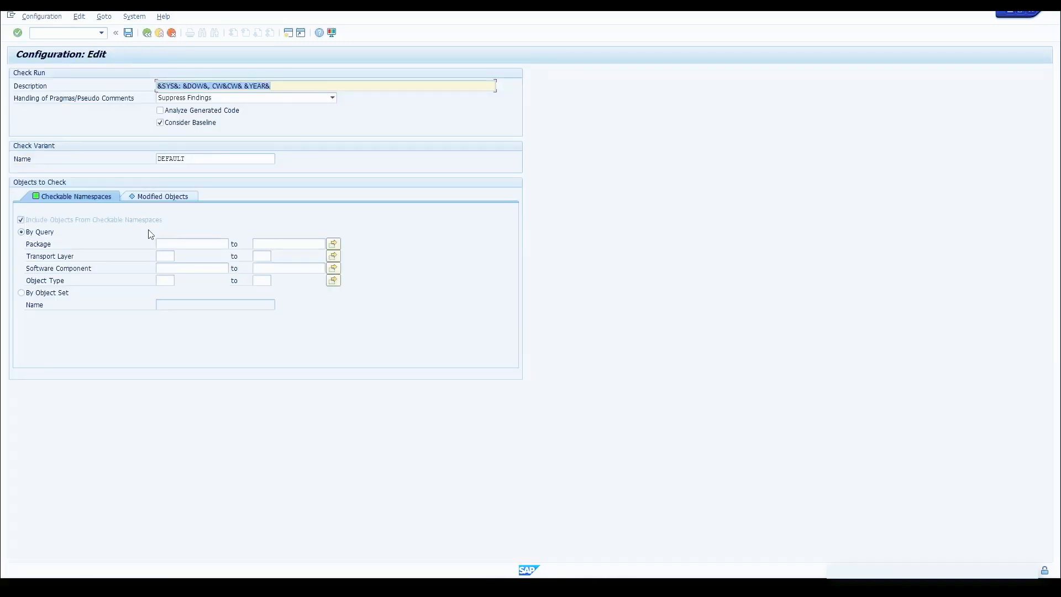
Set the check variant to ZNAMING_CONVENTION and the package to Z_S4H_TECHEDEXERCISES, and save the configuration.
double_click(209, 160)
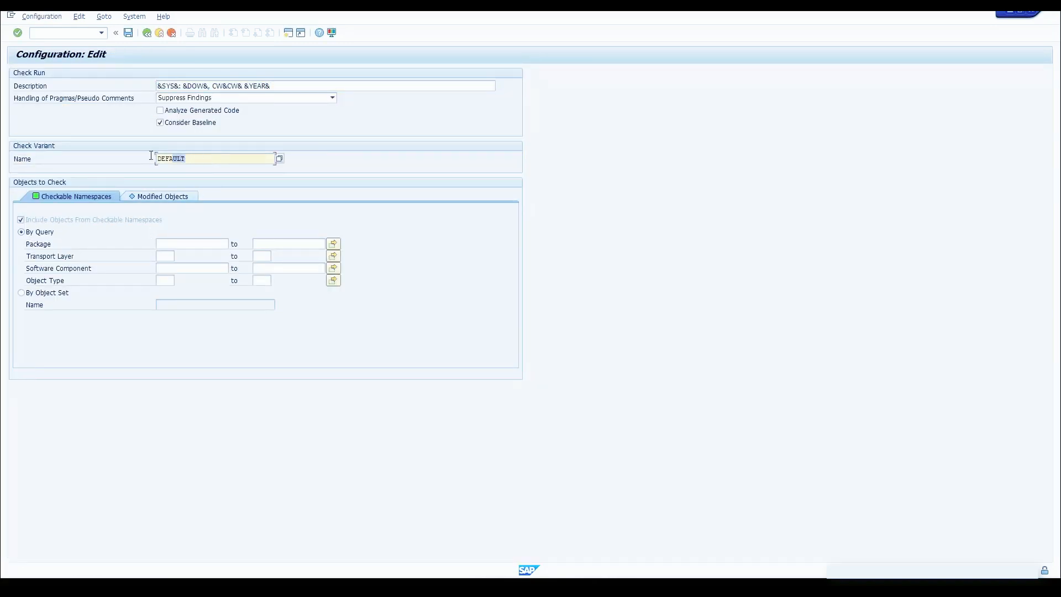
type("ZNAMING_CONVENTION")
left_click(194, 245)
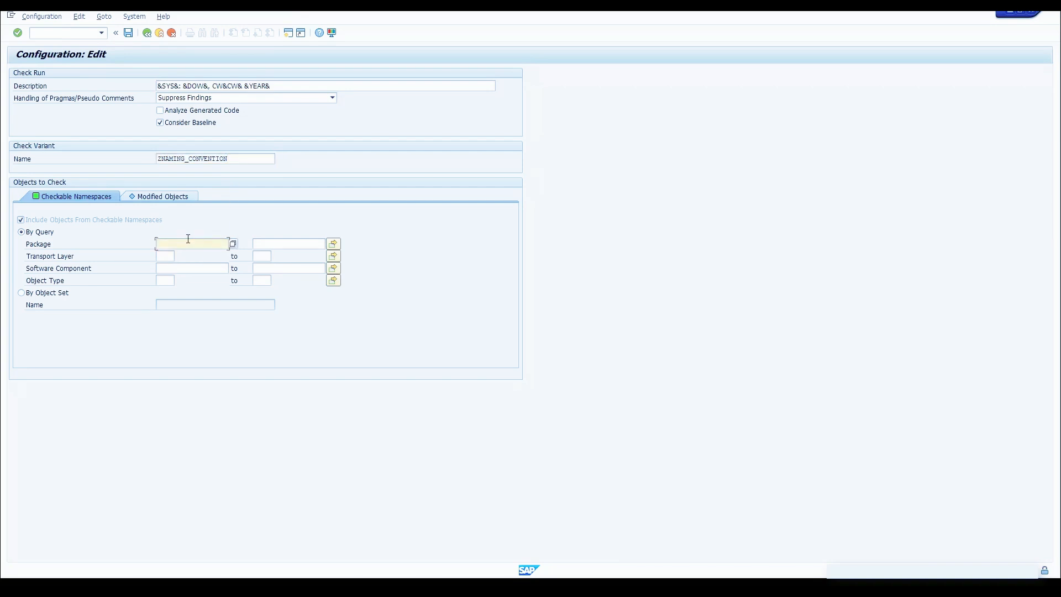
type("S4H_TECHEDEXERCISE")
left_click(128, 33)
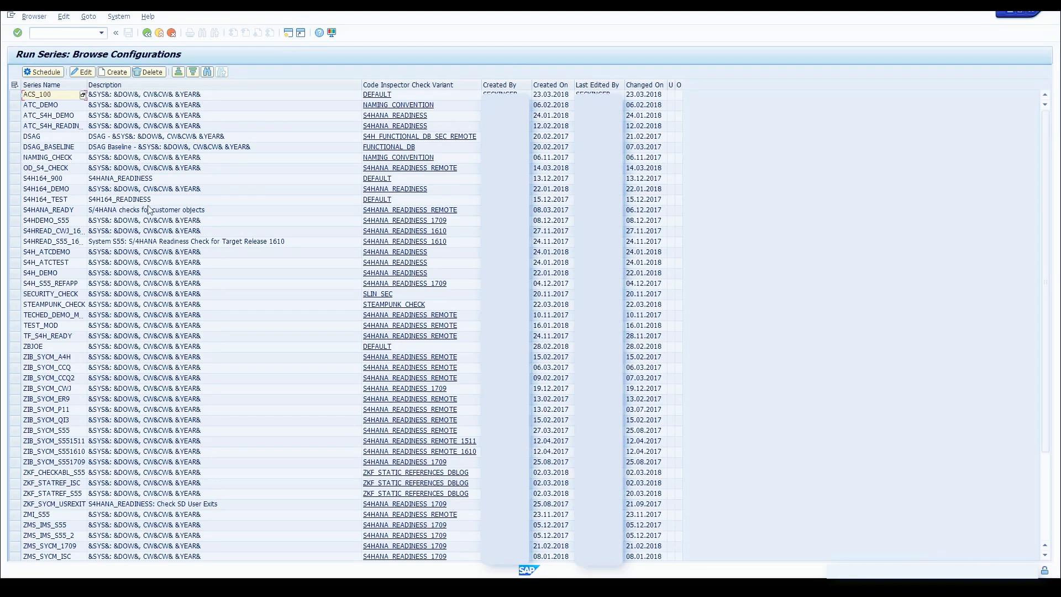
Display the ZNAMING_CONVENTION check variant of the S4H_ATC_CHECK series and expand its Programming Conventions checks.
scroll(149, 208, "down", 3)
scroll(148, 209, "down", 1)
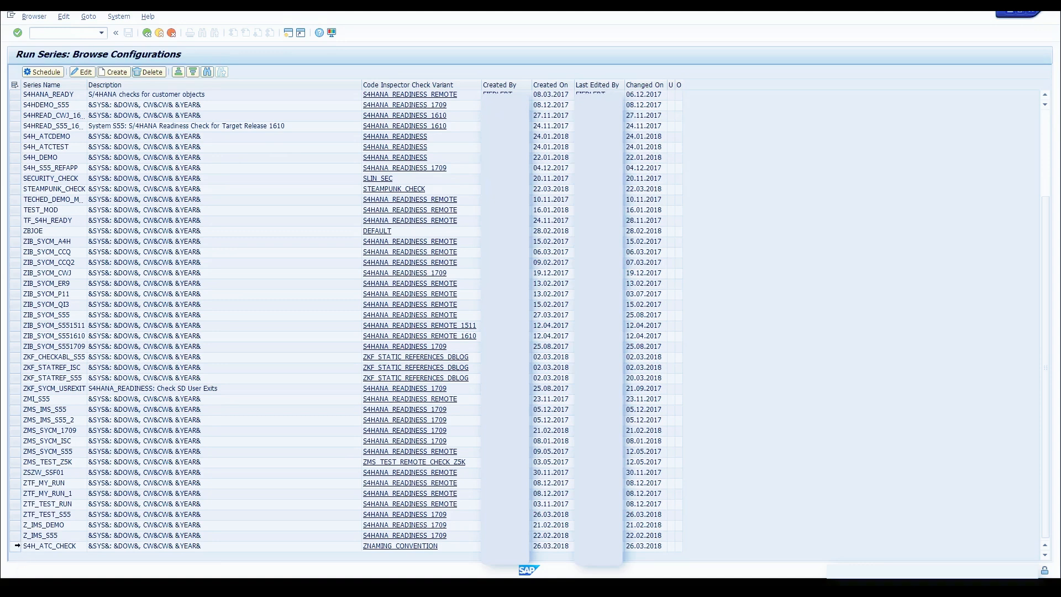
left_click(15, 546)
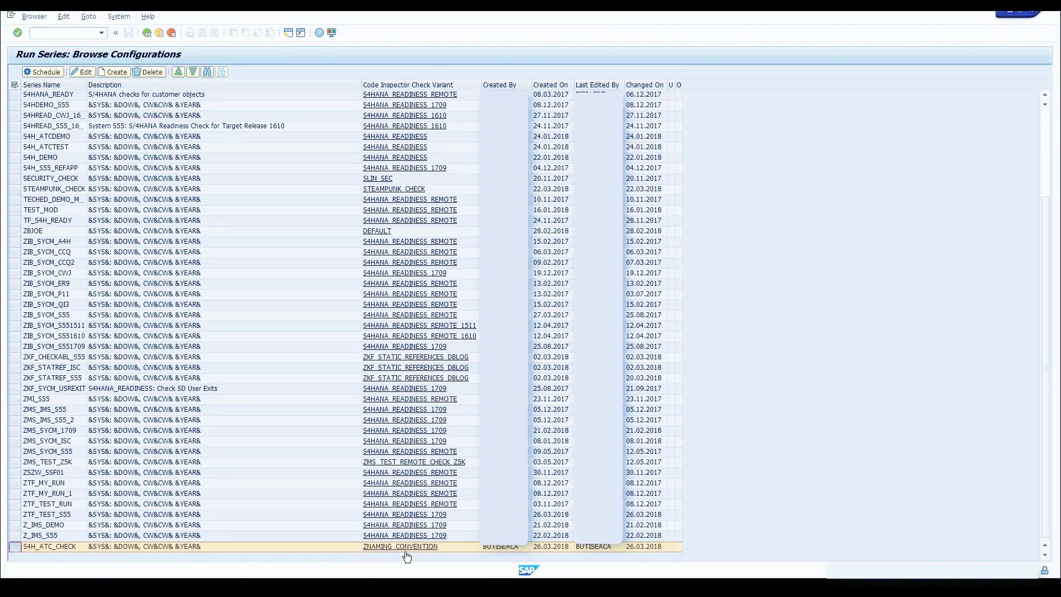
left_click(406, 549)
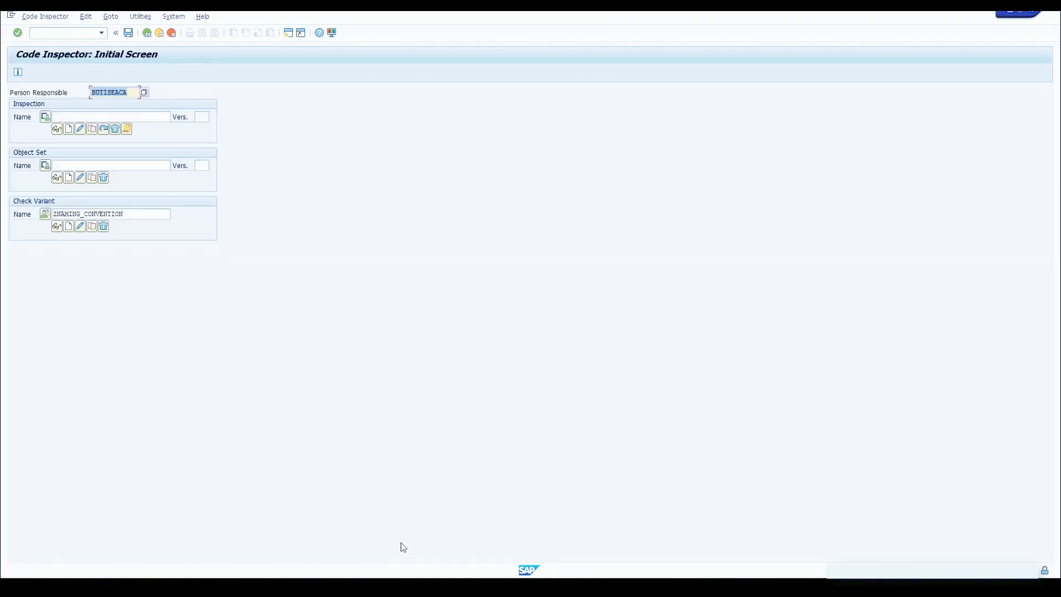
left_click(56, 227)
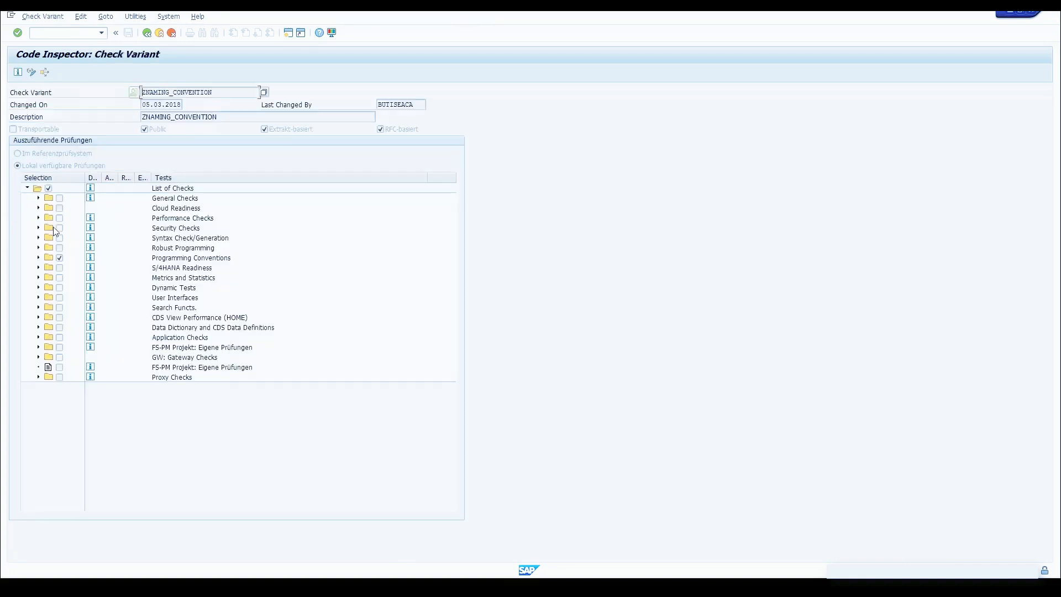
left_click(39, 258)
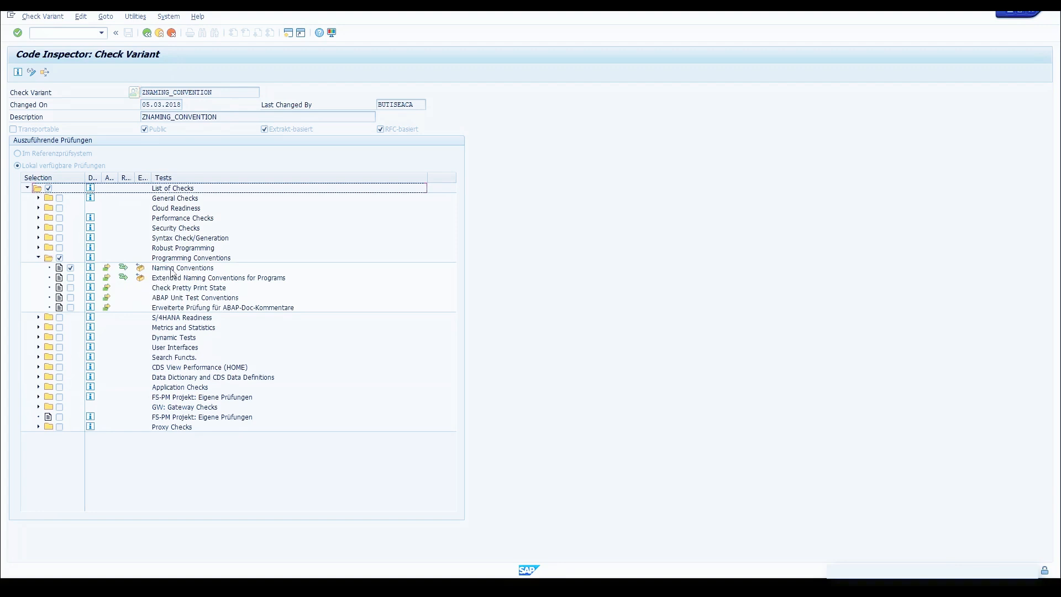
Review the name patterns defined for the Naming Conventions check, and return to the run series list.
left_click(107, 269)
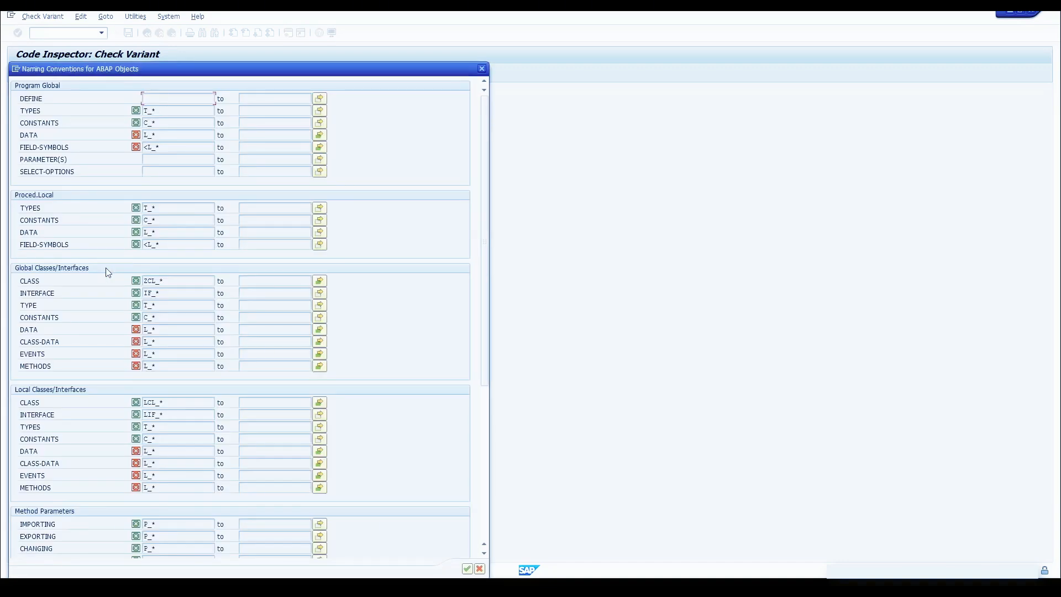
double_click(40, 278)
left_click_drag(178, 283, 131, 284)
scroll(125, 284, "down", 7)
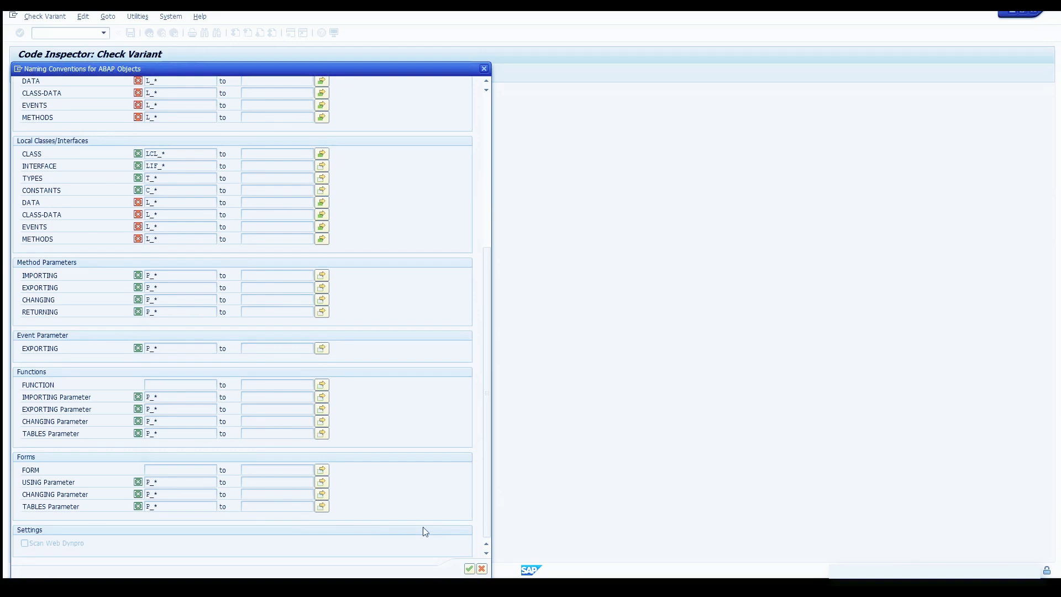
left_click(470, 570)
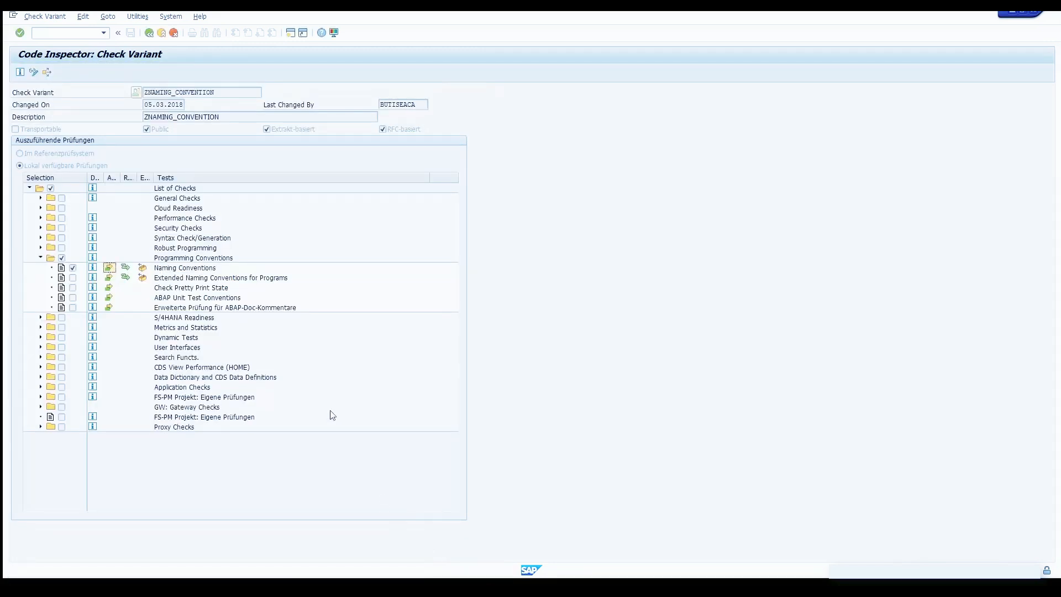
left_click(148, 33)
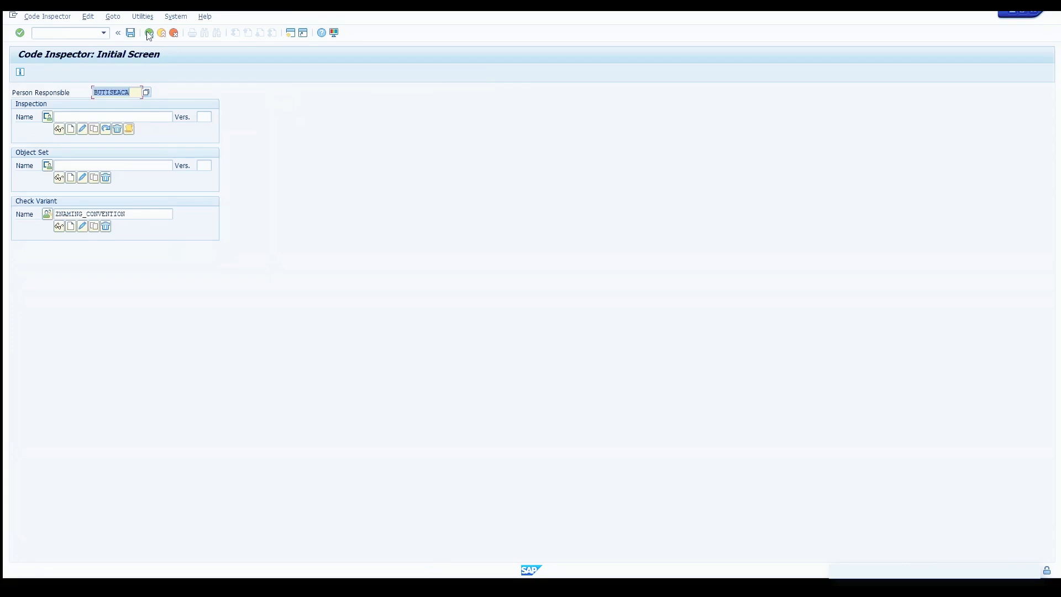
left_click(149, 33)
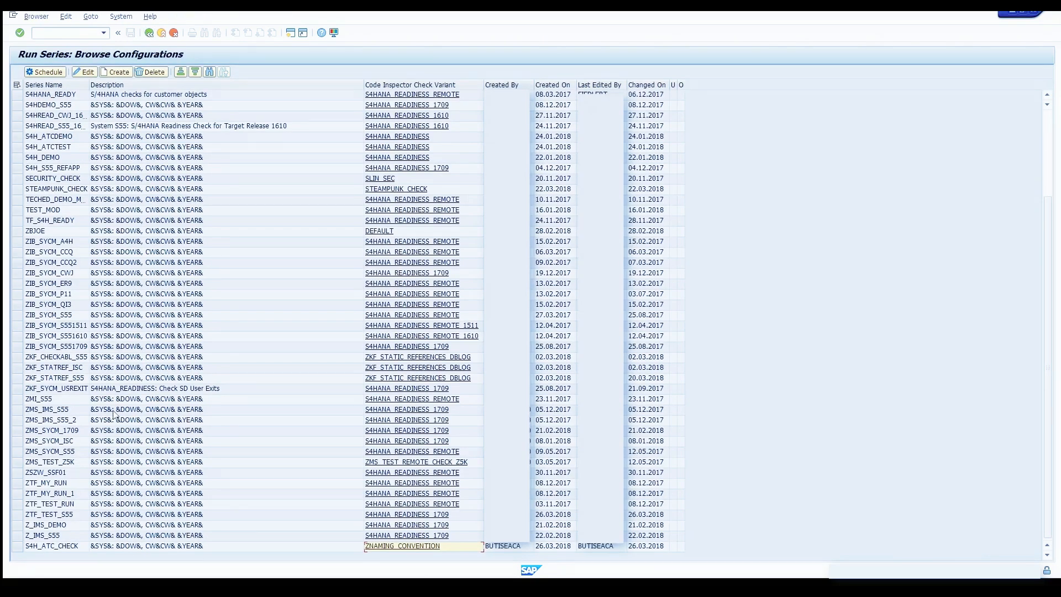
Schedule and execute the S4H_ATC_CHECK run series with the default settings, and return to the ABAP Test Cockpit overview.
left_click(16, 546)
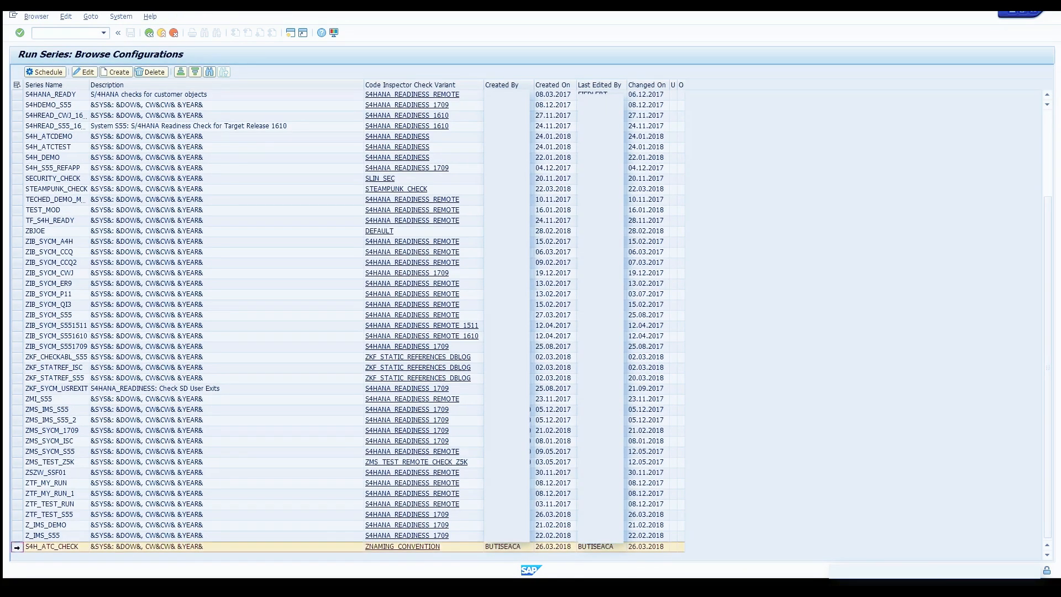
left_click(43, 72)
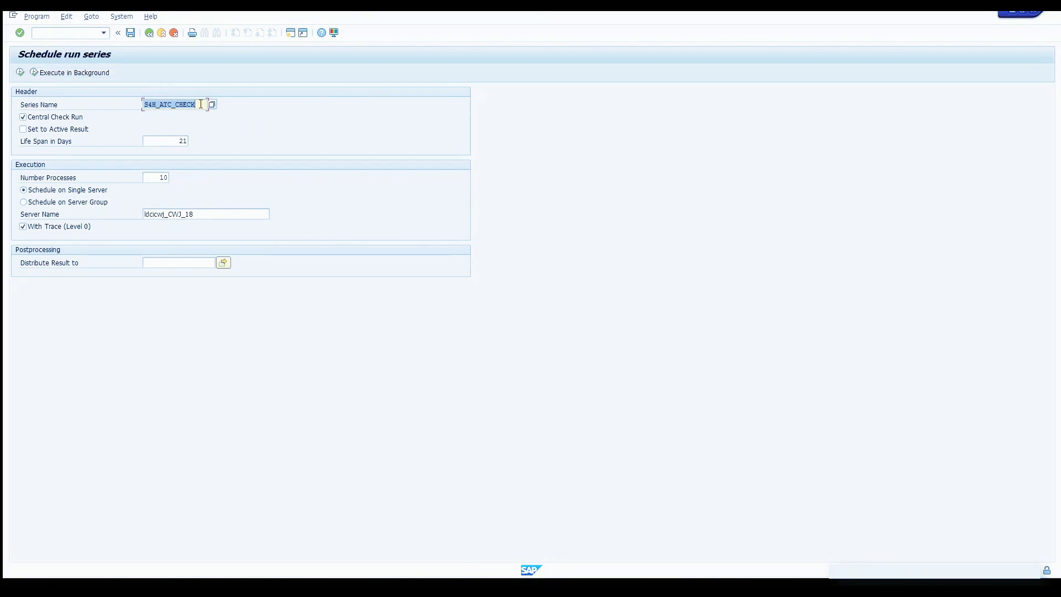
left_click(20, 73)
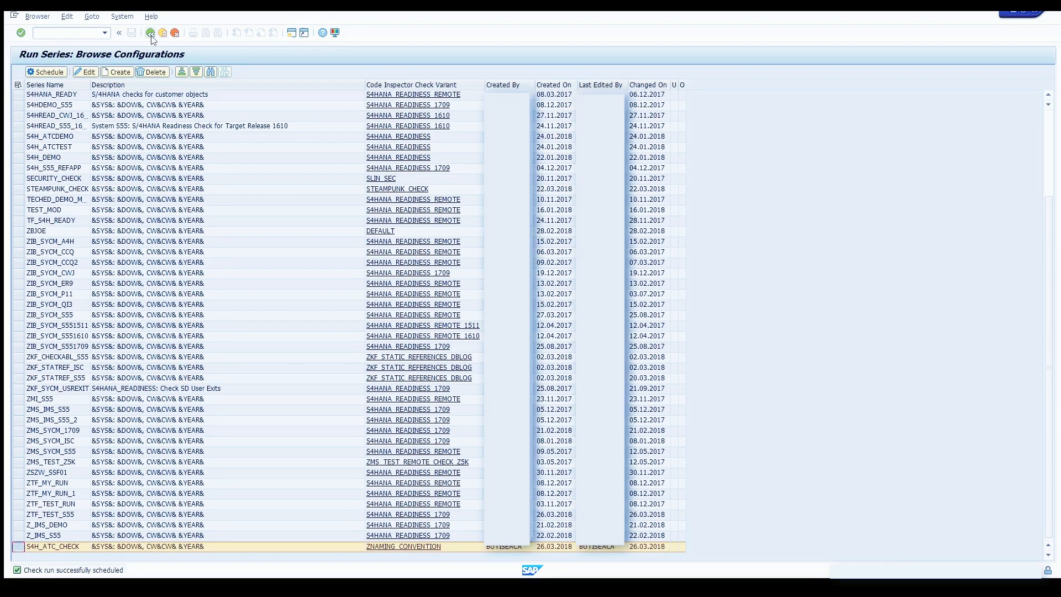
left_click(149, 32)
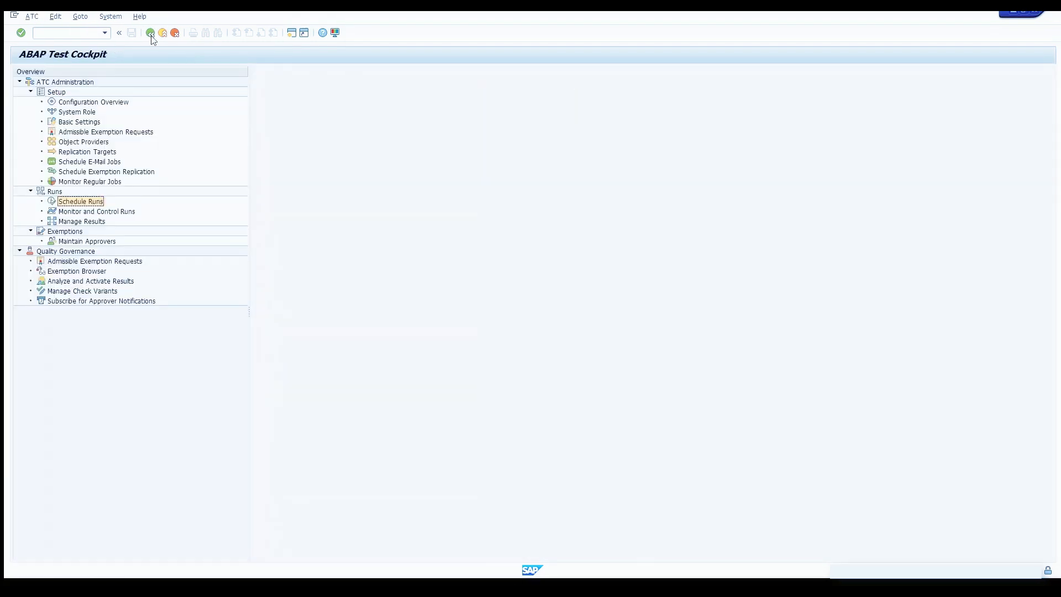
List the central run results under Manage Results and display the findings of the S4H_ATC_CHECK run.
left_click(81, 222)
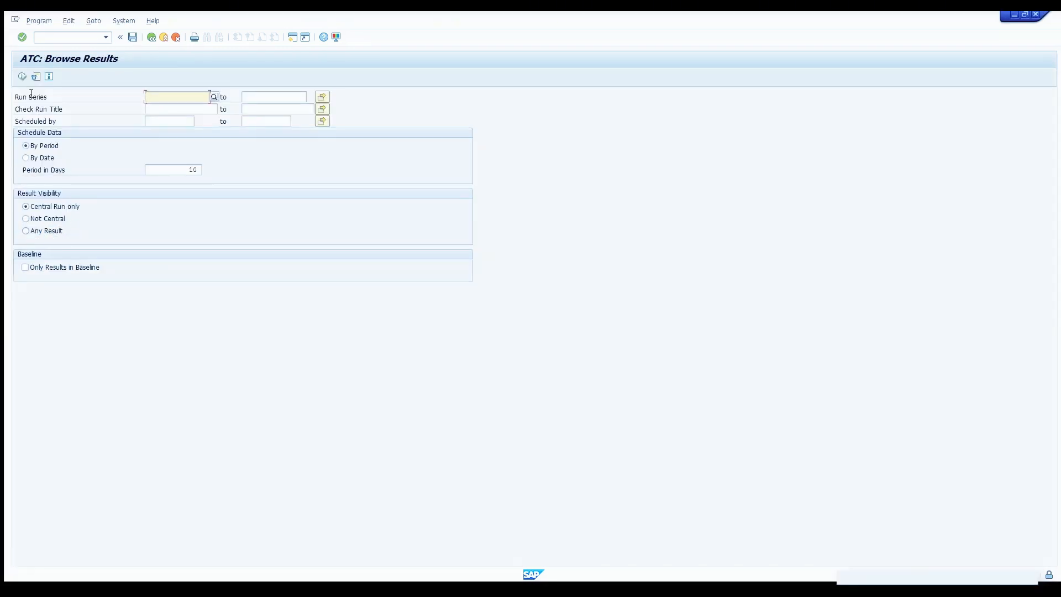
left_click(22, 77)
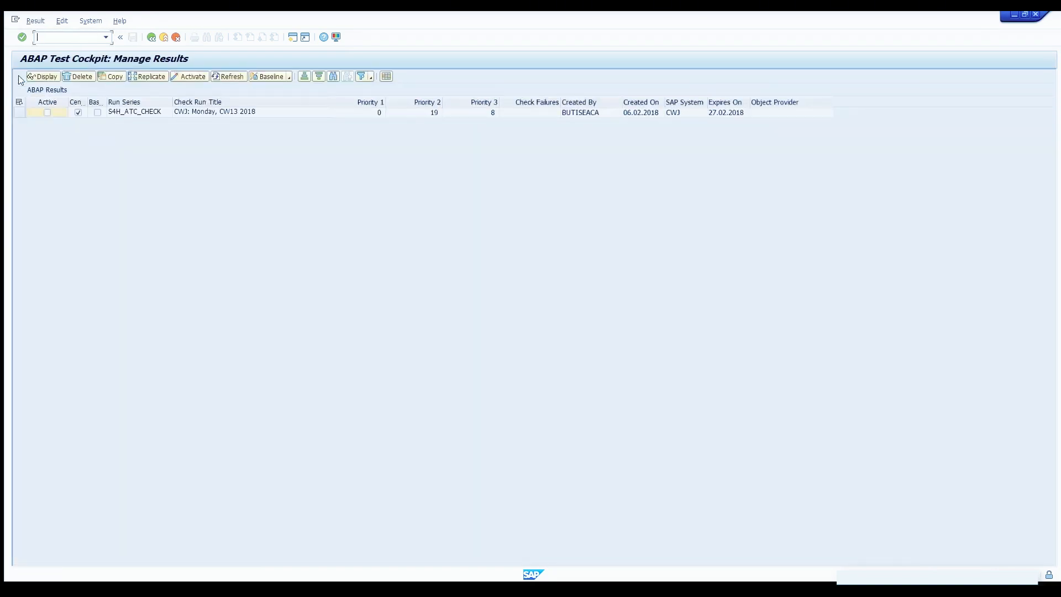
left_click(20, 113)
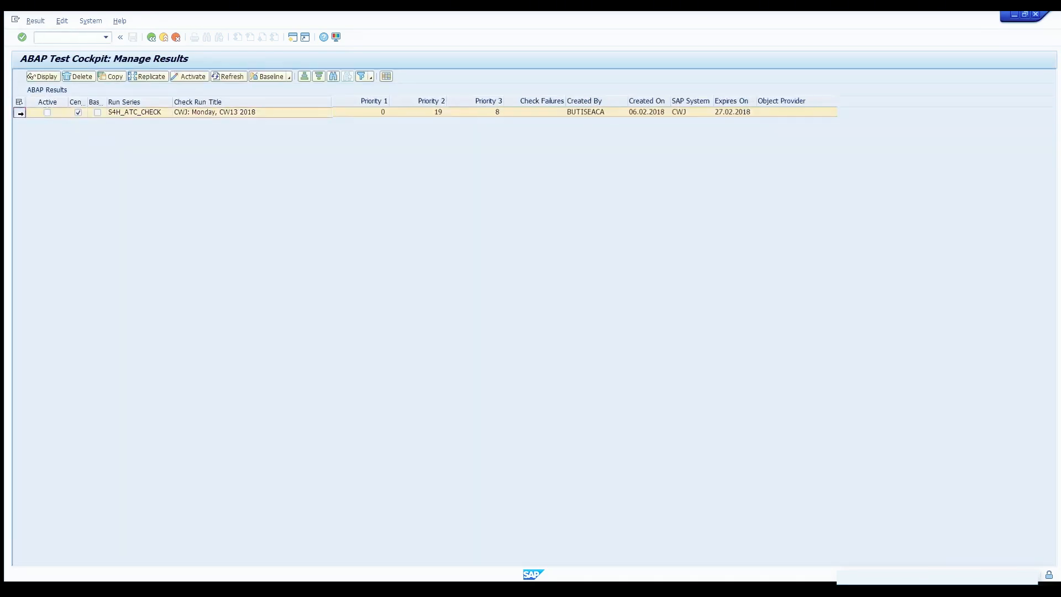
double_click(136, 113)
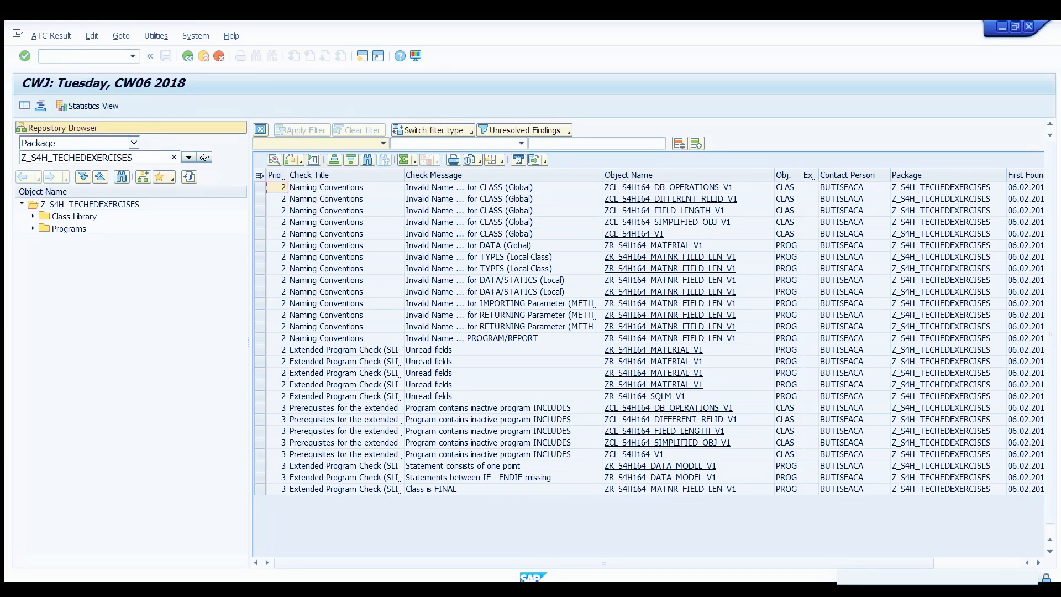
Hide the repository browser, view the source of class ZCL_S4H164_DB_OPERATIONS_V1 from its naming finding, and leave it again.
left_click(18, 107)
left_click(22, 106)
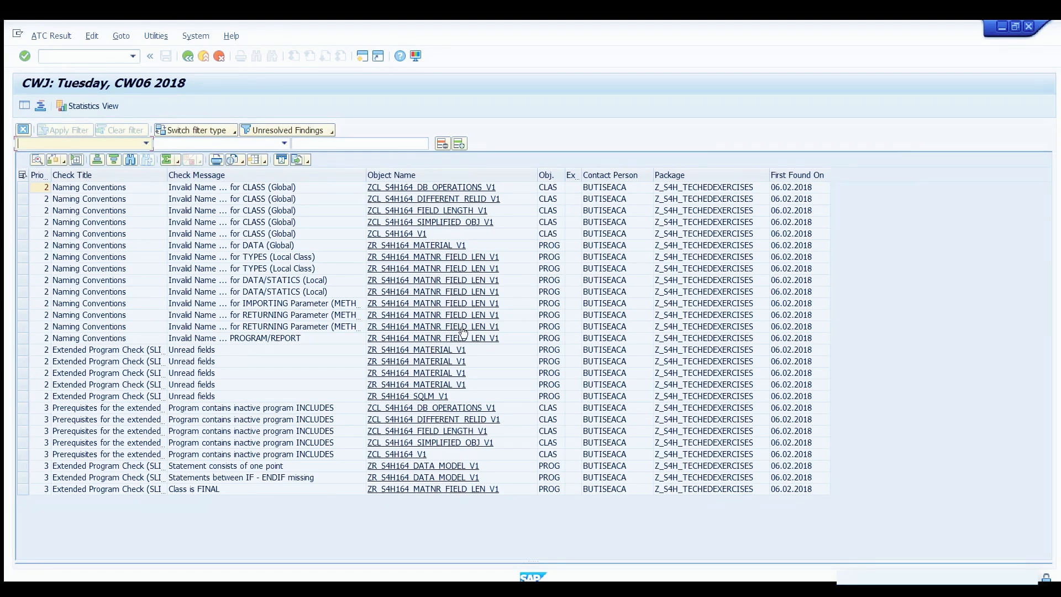
left_click(451, 191)
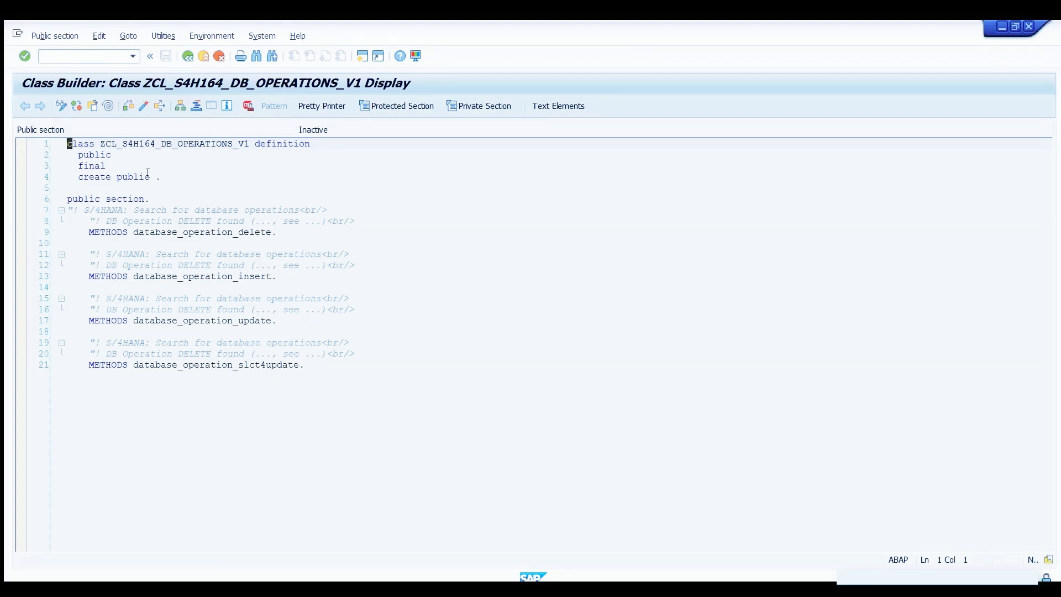
left_click(186, 58)
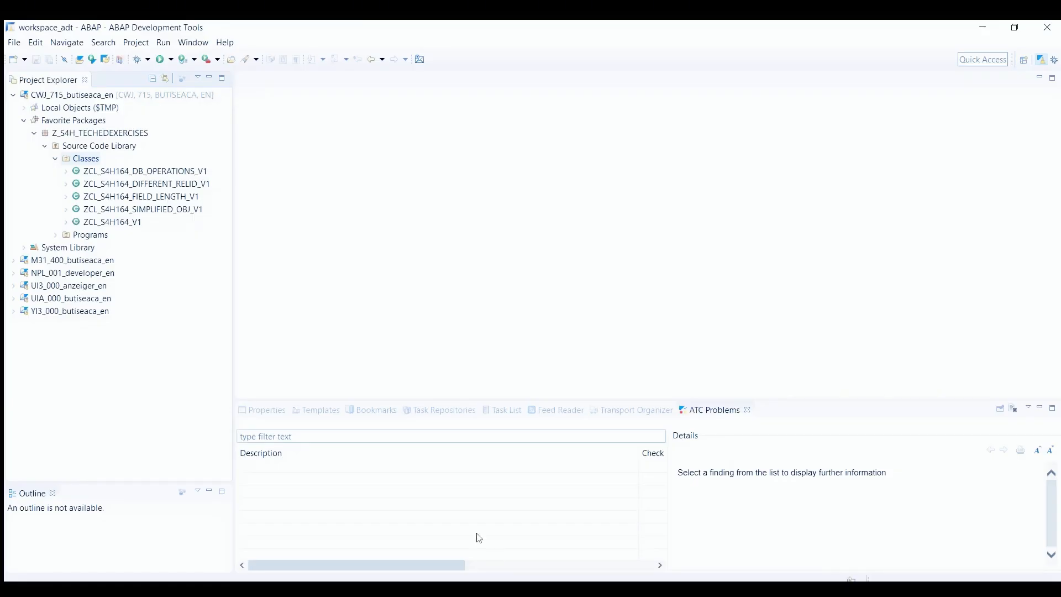
Run the ABAP Test Cockpit on package Z_S4H_TECHEDEXERCISES with check variant ZNAMING_CONVENTION, and look through the findings in an enlarged results area.
right_click(110, 135)
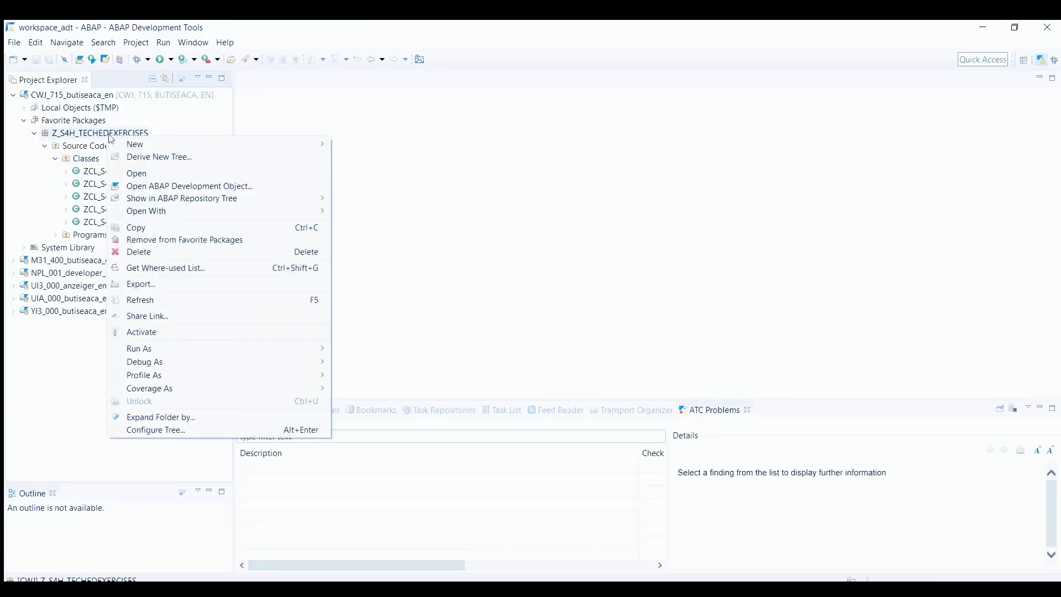
mouse_move(292, 354)
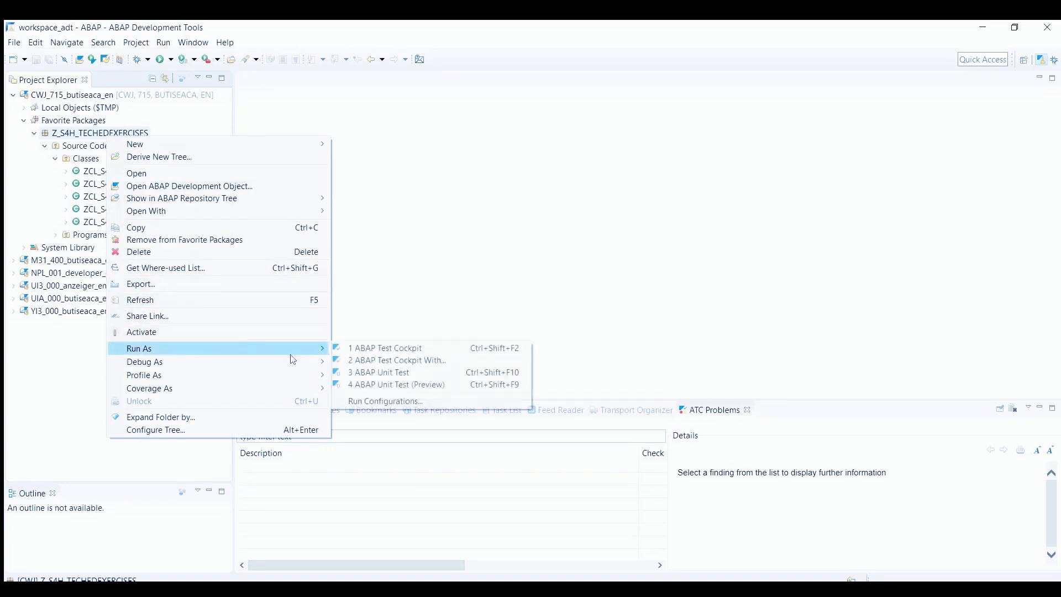
left_click(399, 363)
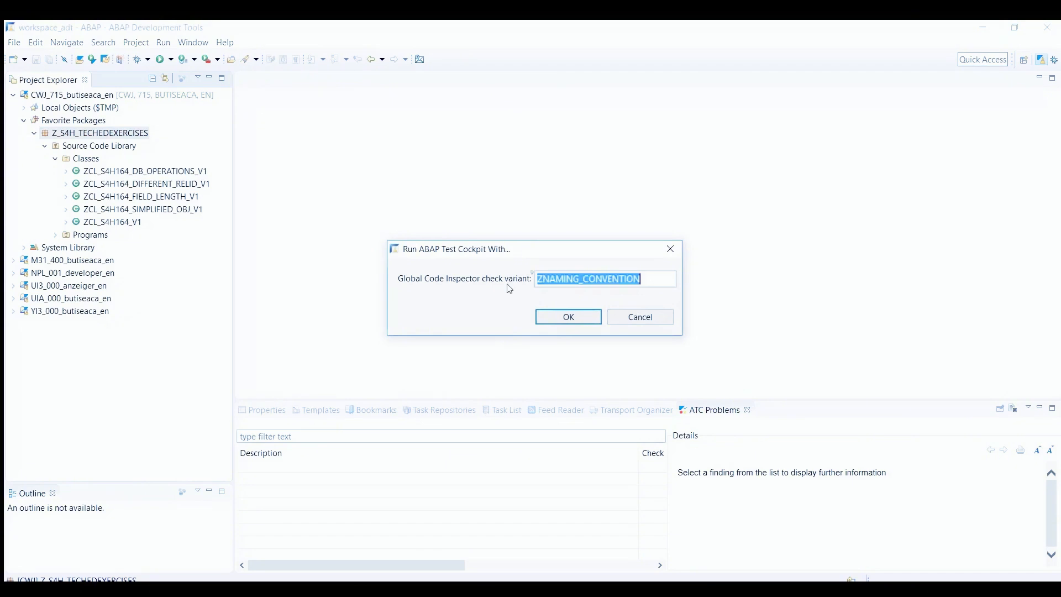
left_click(558, 318)
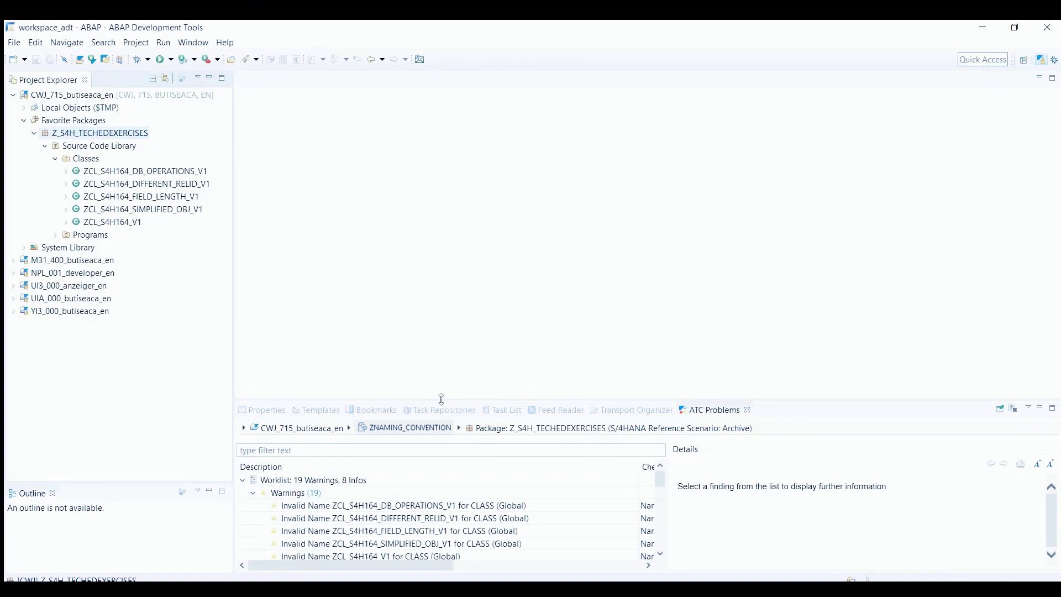
left_click_drag(443, 401, 456, 320)
scroll(402, 465, "down", 5)
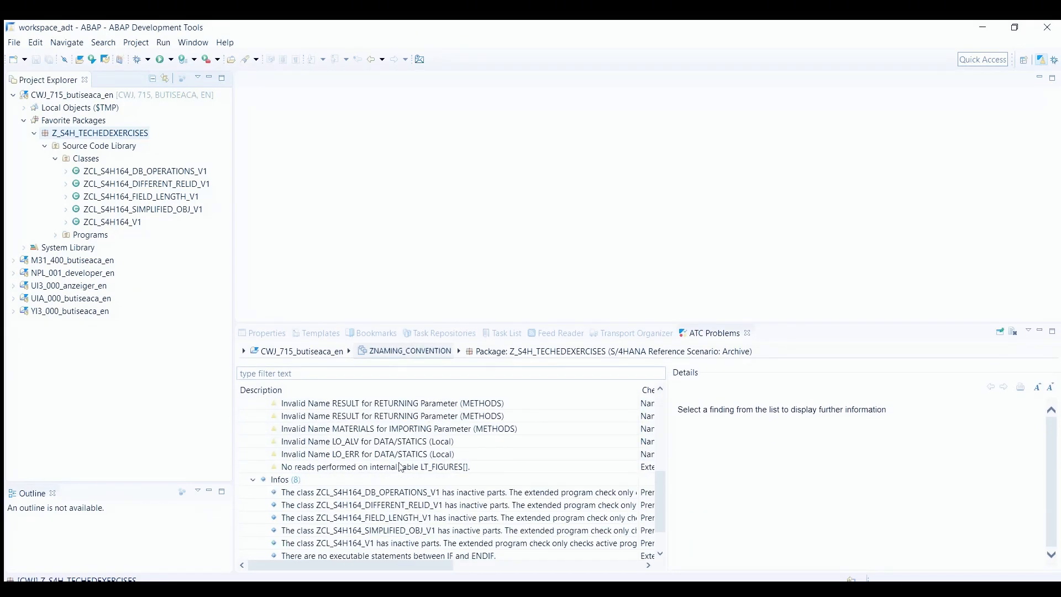
scroll(402, 468, "up", 6)
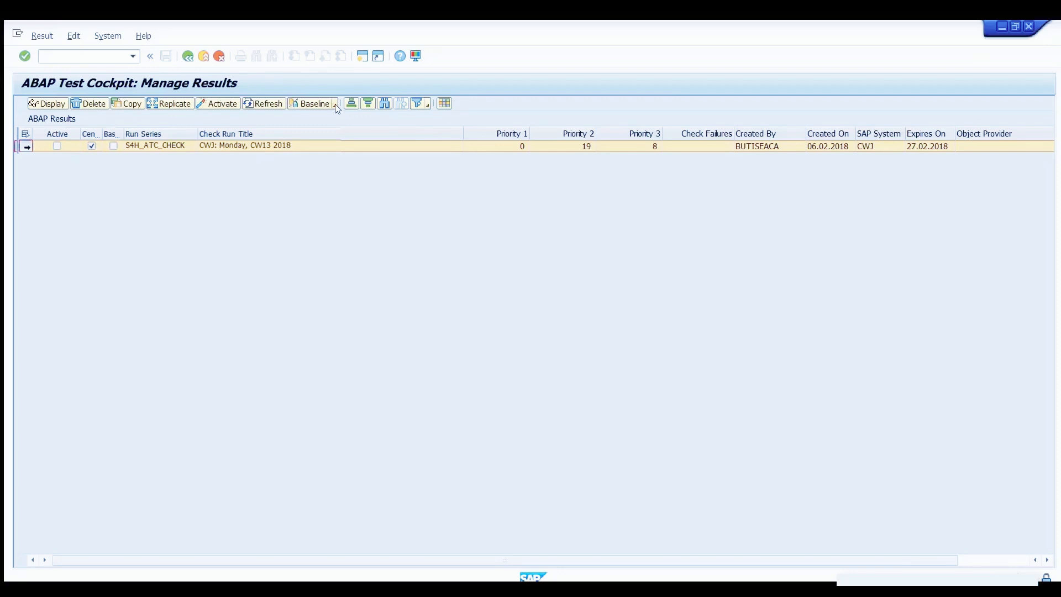
In SAP GUI, add the S4H_ATC_CHECK result to the baseline so that its findings are suppressed in future check runs.
left_click(335, 105)
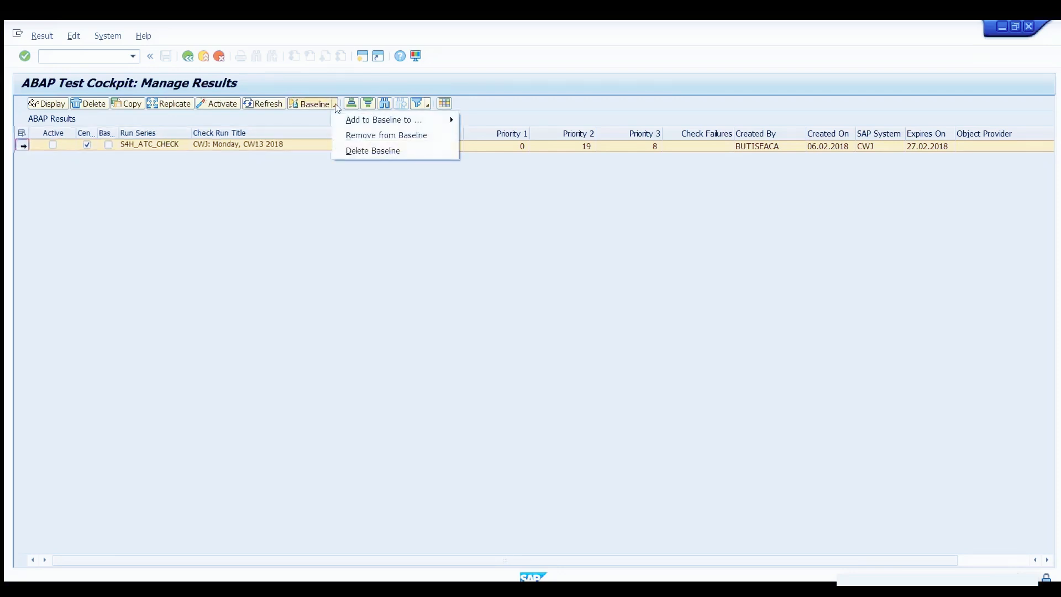
mouse_move(344, 122)
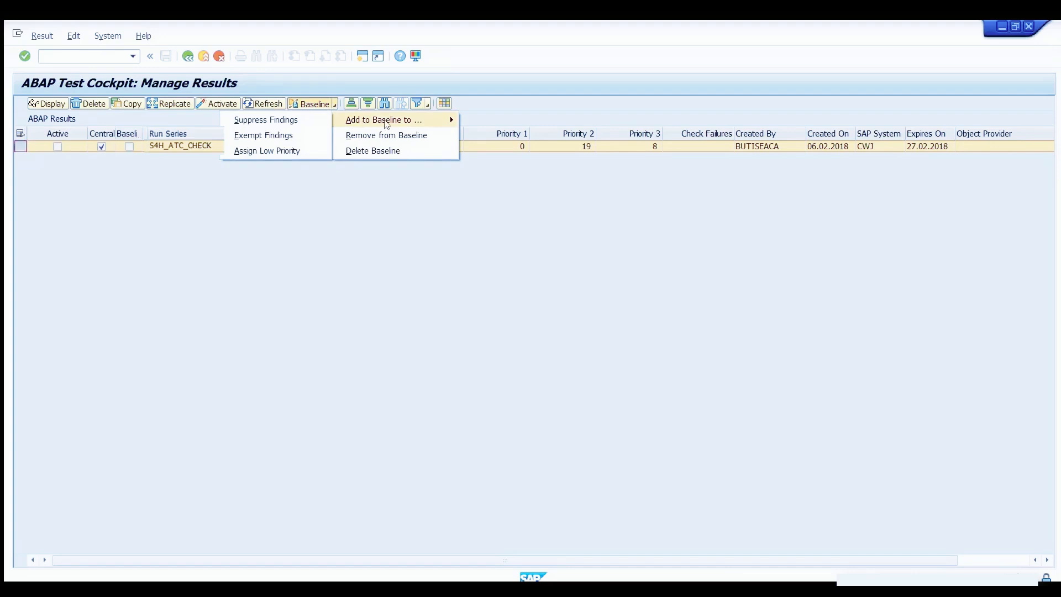
left_click(308, 128)
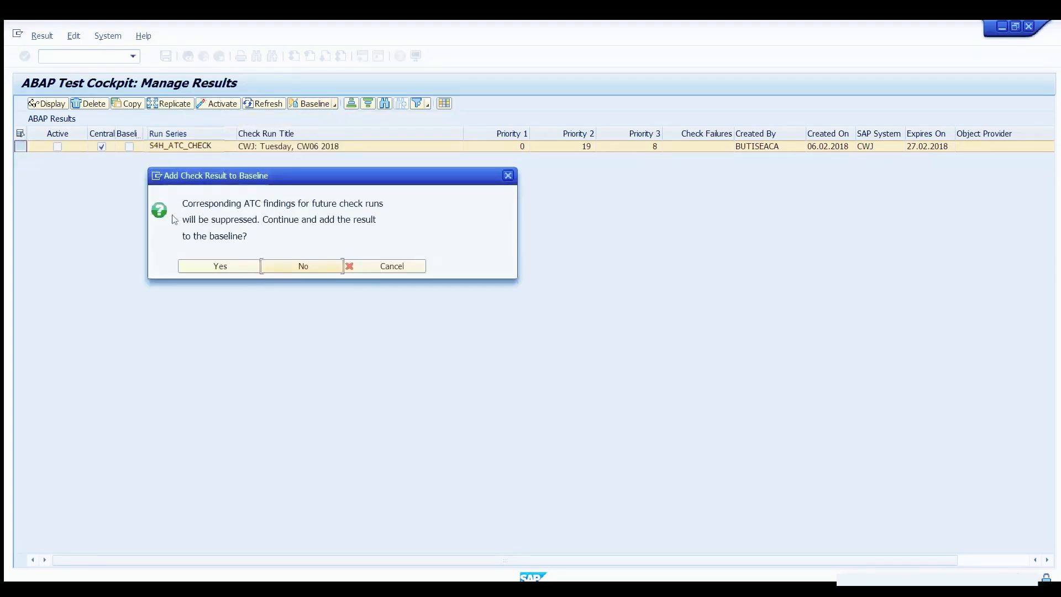
left_click(220, 268)
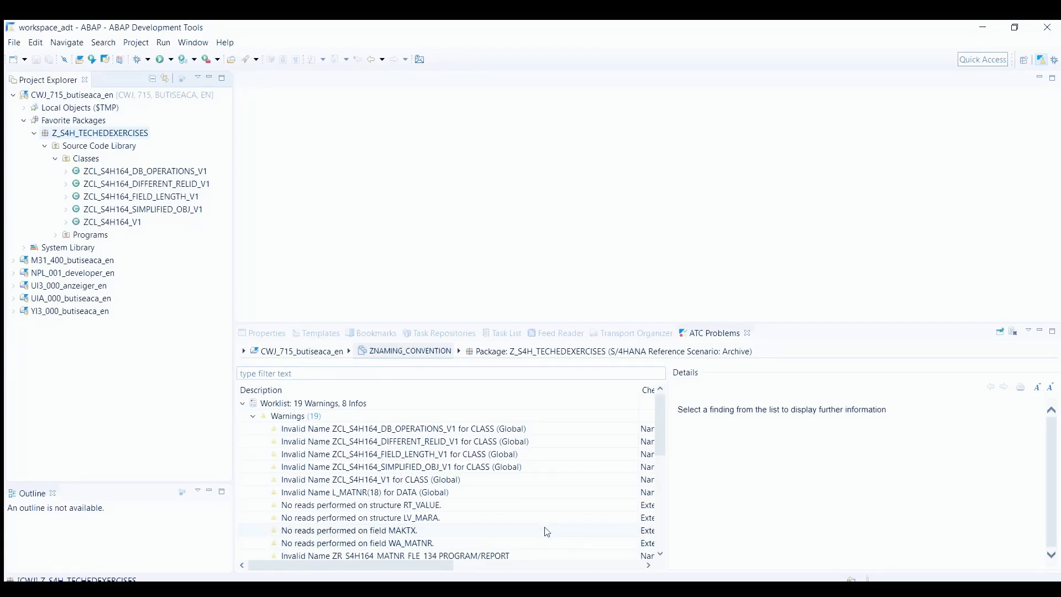
Back in ABAP Development Tools, clear the listed ATC findings and rerun the ZNAMING_CONVENTION check on package Z_S4H_TECHEDEXERCISES.
left_click(1015, 332)
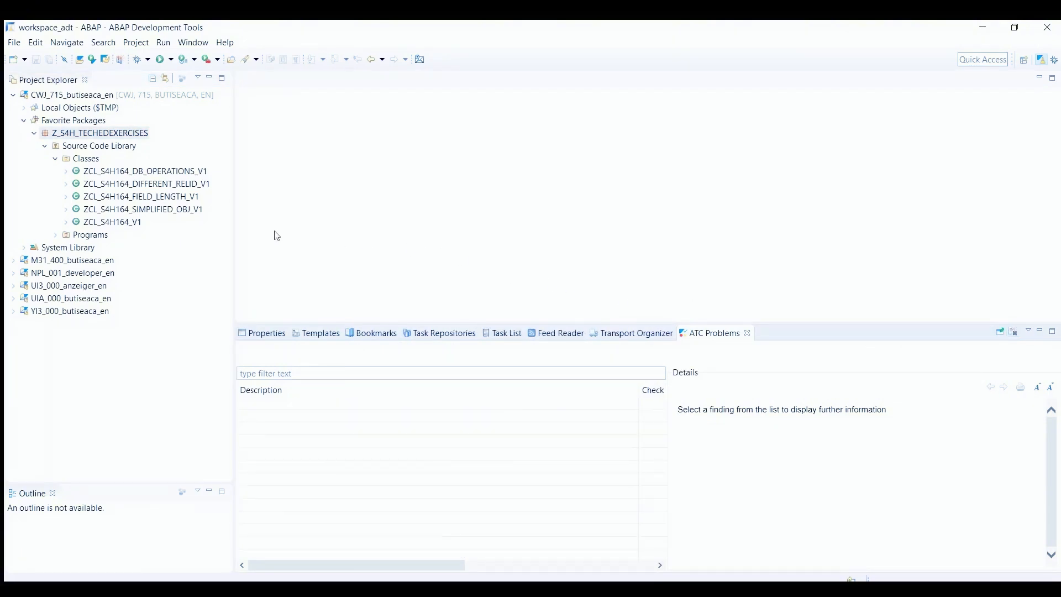
right_click(108, 137)
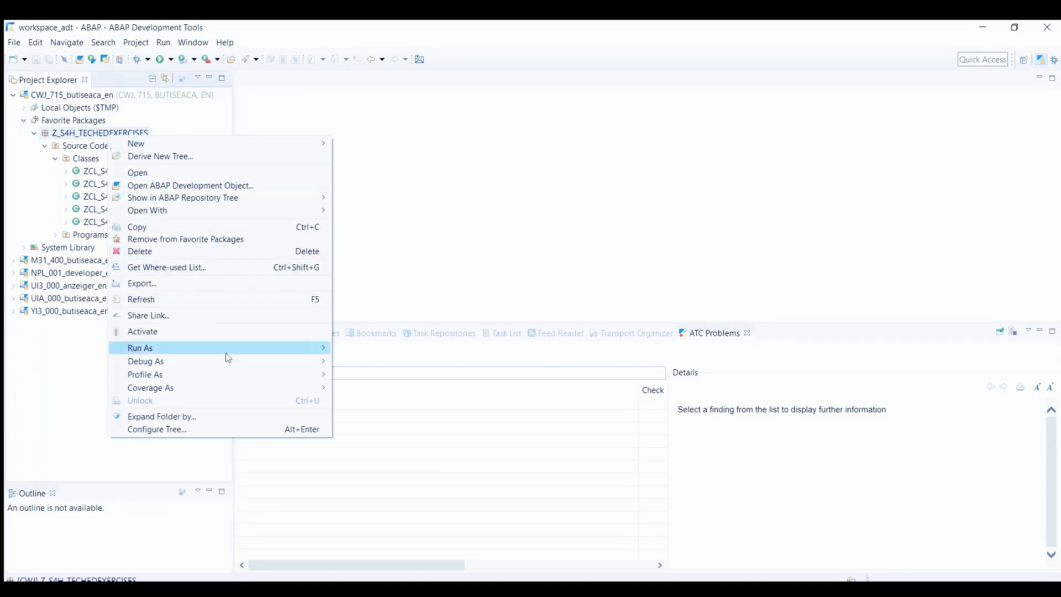
mouse_move(286, 347)
left_click(387, 360)
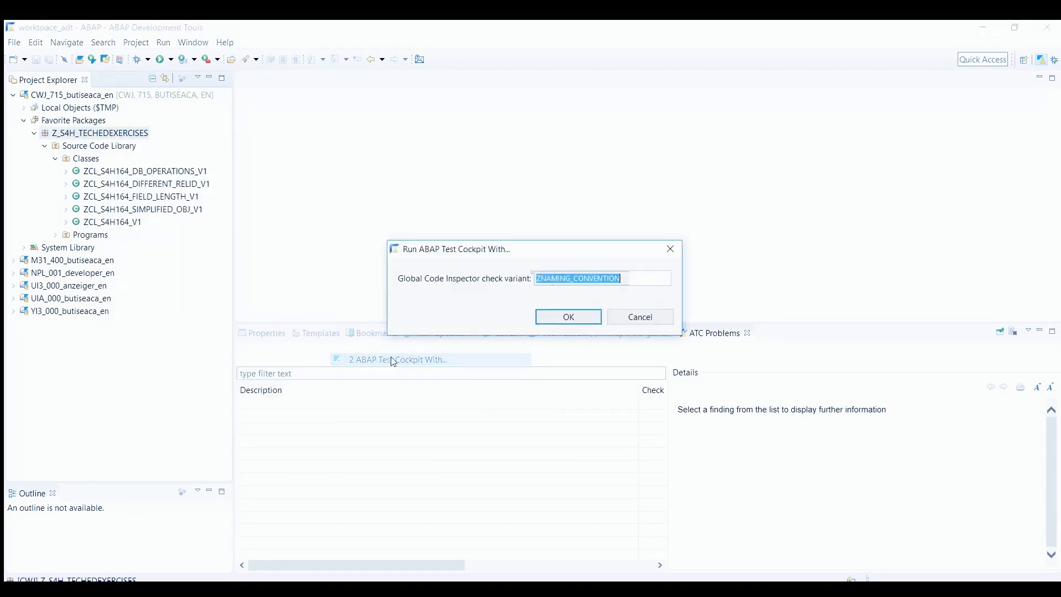
left_click(556, 319)
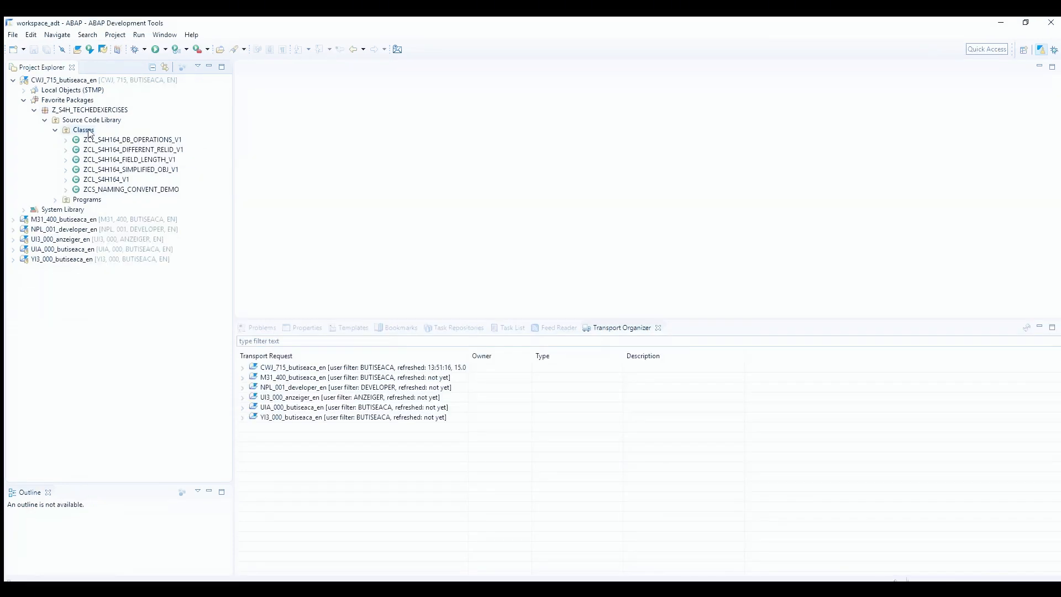
Define a new ABAP class ZCS_NAMING_CONVENT_TEST with description TEST in package Z_S4H_TECHEDEXERCISES, and proceed to its transport request selection.
right_click(88, 131)
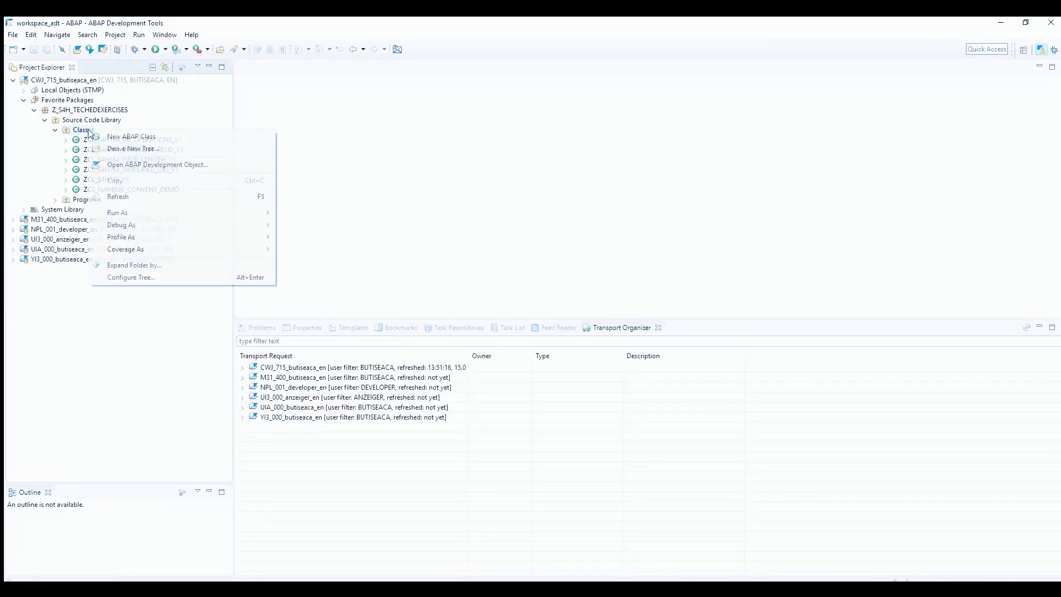
left_click(143, 141)
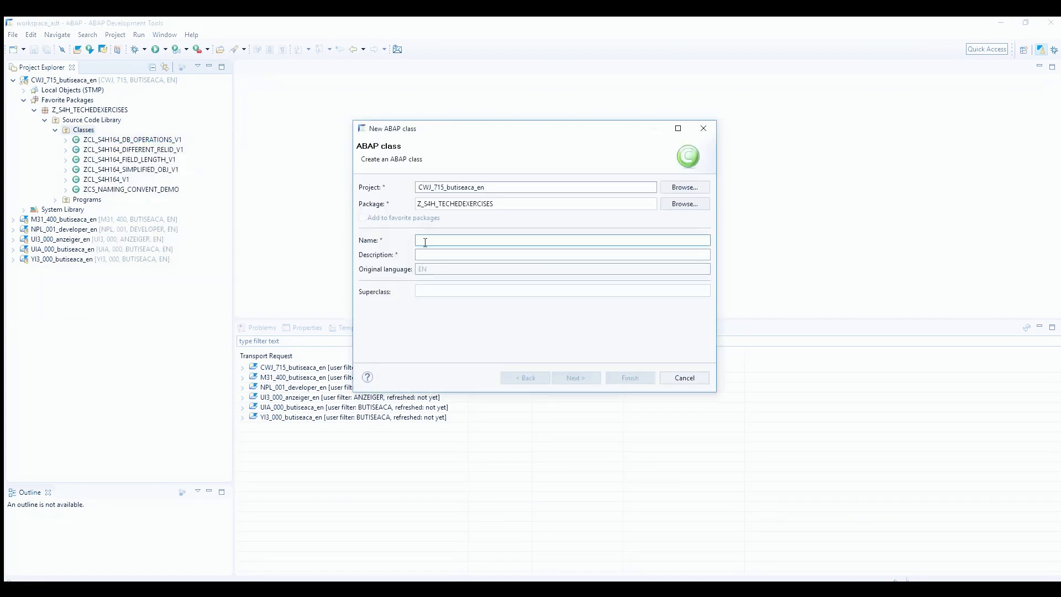
type("ZCS_NAMING_CONVENT_TEST")
left_click(457, 256)
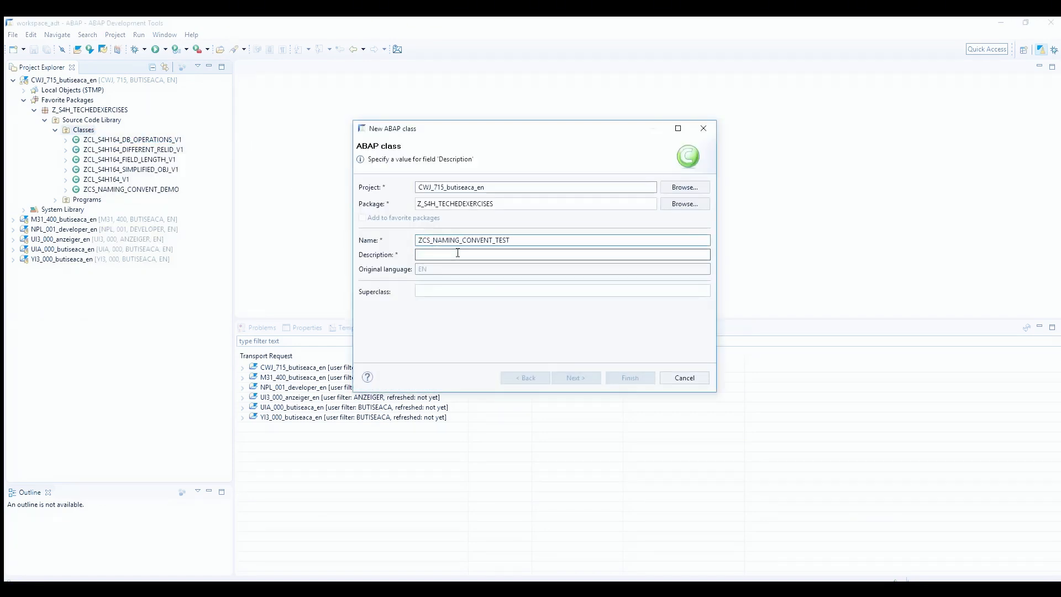
type("TEST")
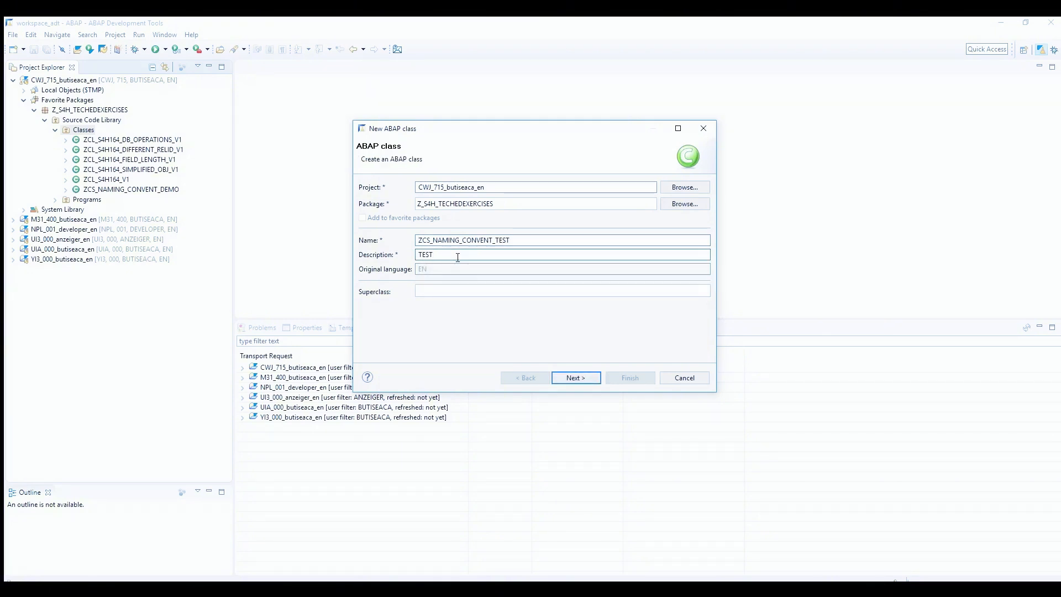
left_click(575, 378)
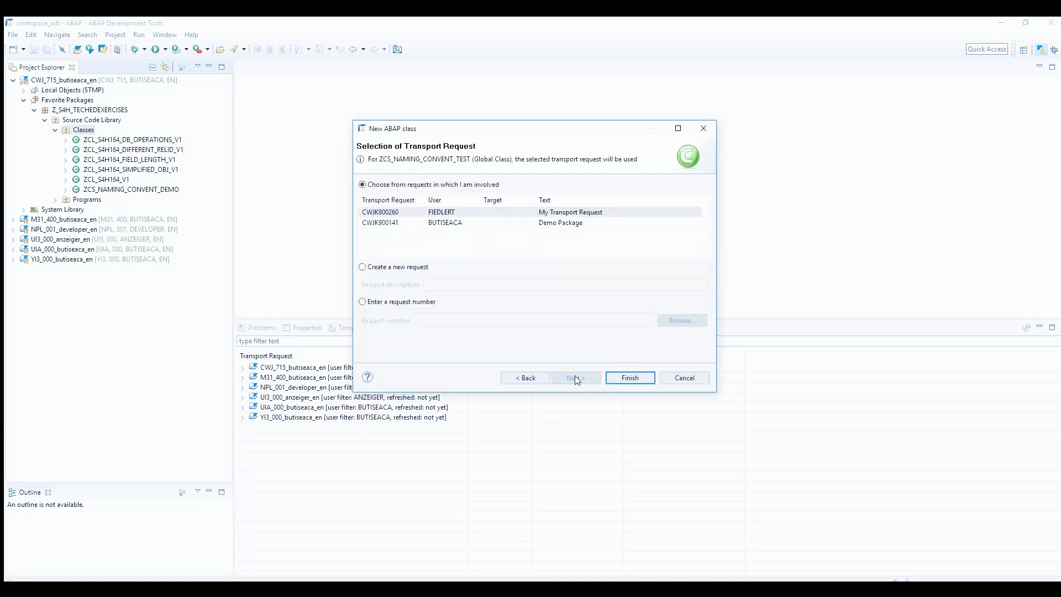
Finish creating the class under a new transport request described as DEMO TRANSPORT, and activate the class.
left_click(363, 268)
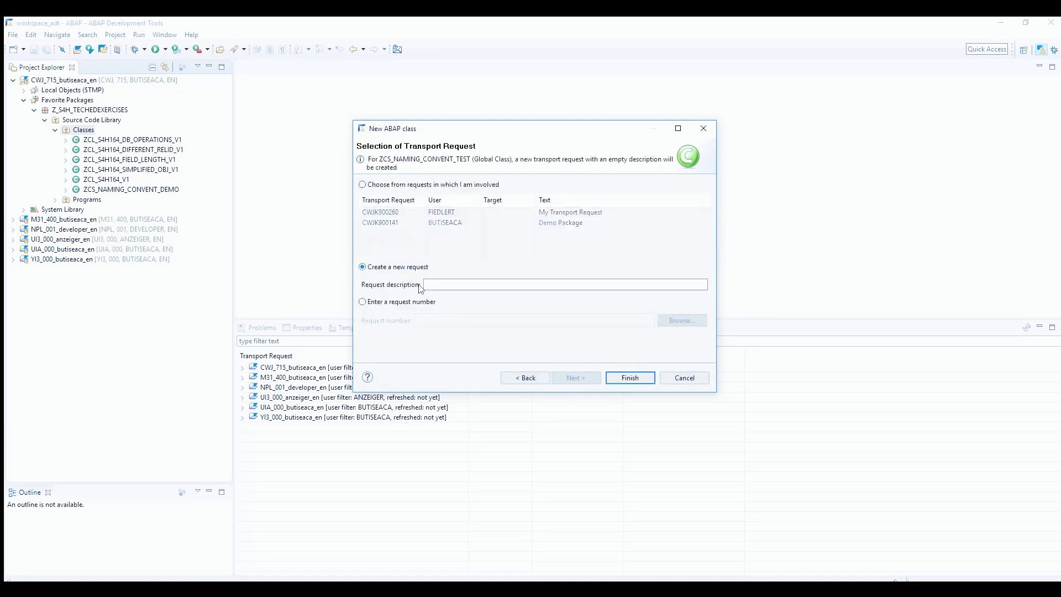
type("DEMO_TRANSPORT")
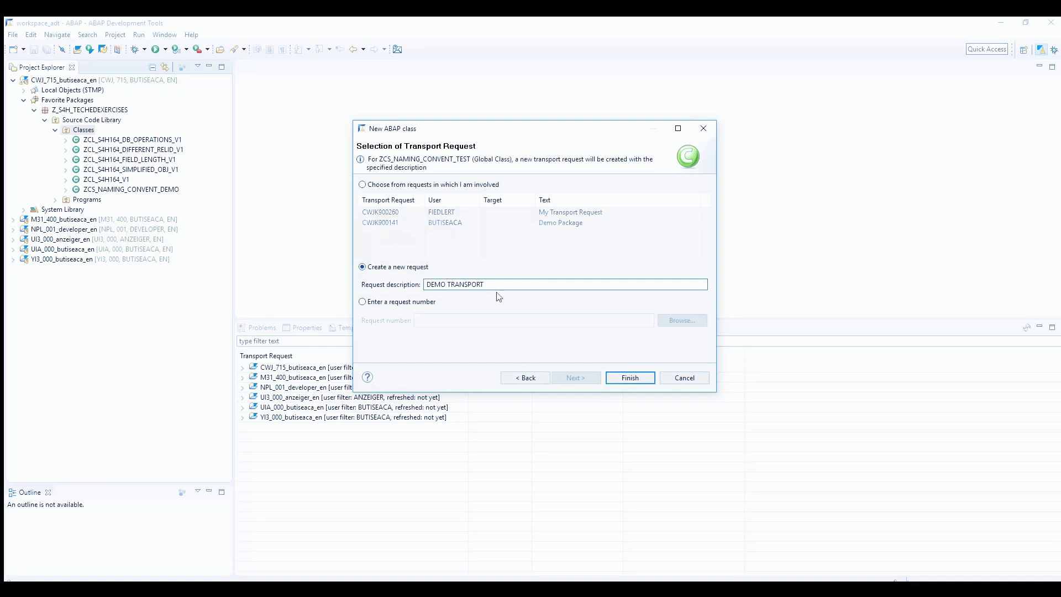
left_click(633, 377)
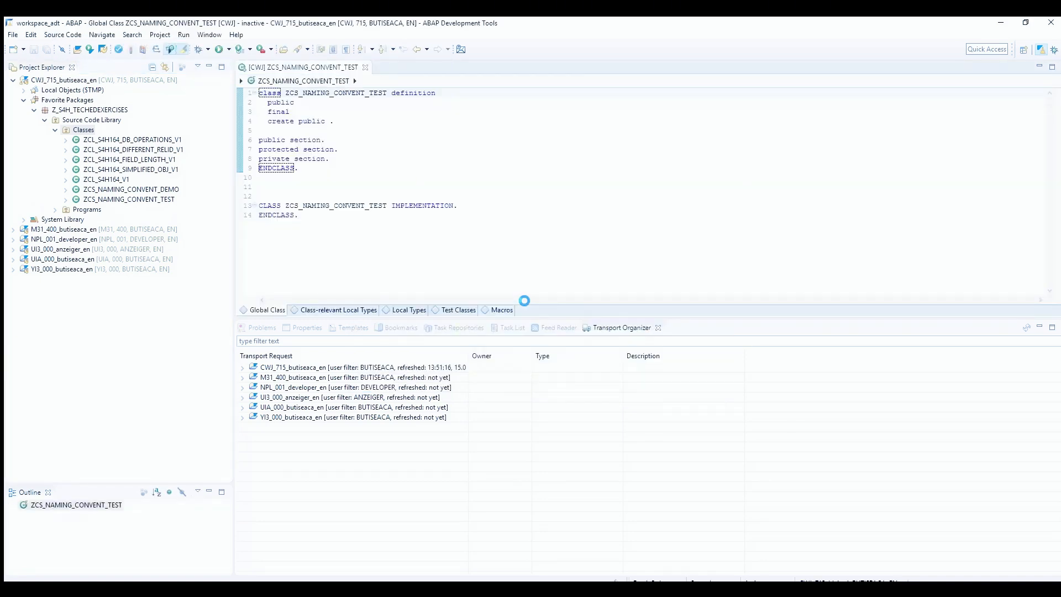
left_click(260, 177)
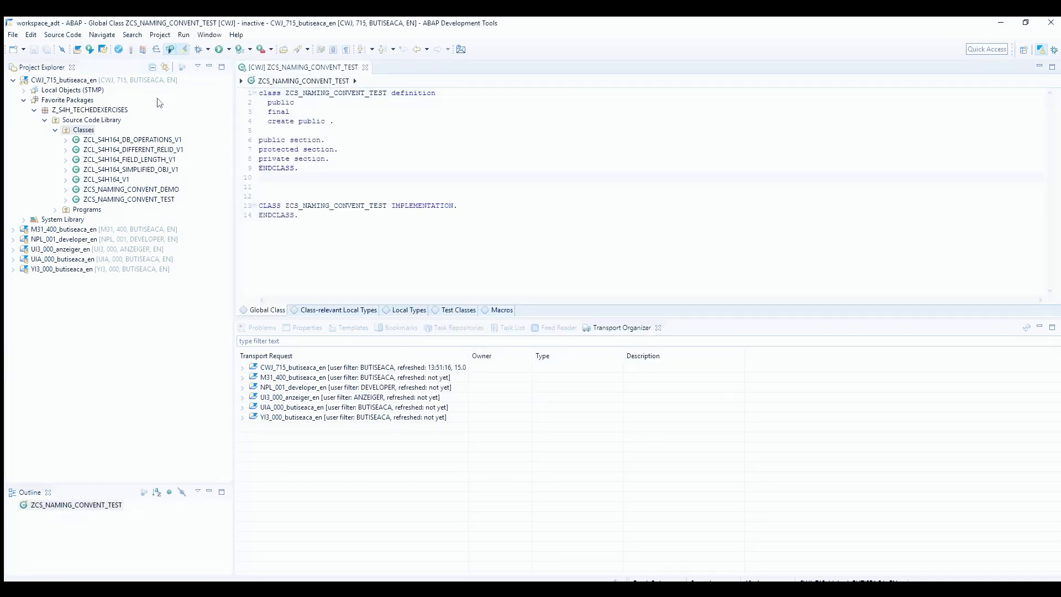
left_click(131, 49)
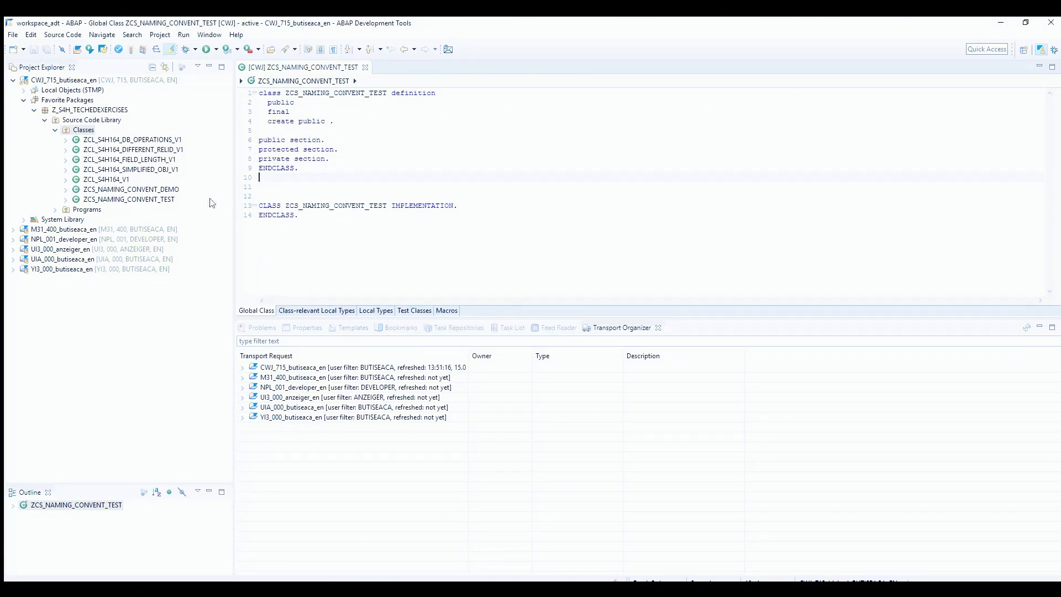
Run the ABAP Test Cockpit on class ZCS_NAMING_CONVENT_TEST with check variant ZNAMING_CONVENTION and review the details of its finding.
right_click(116, 202)
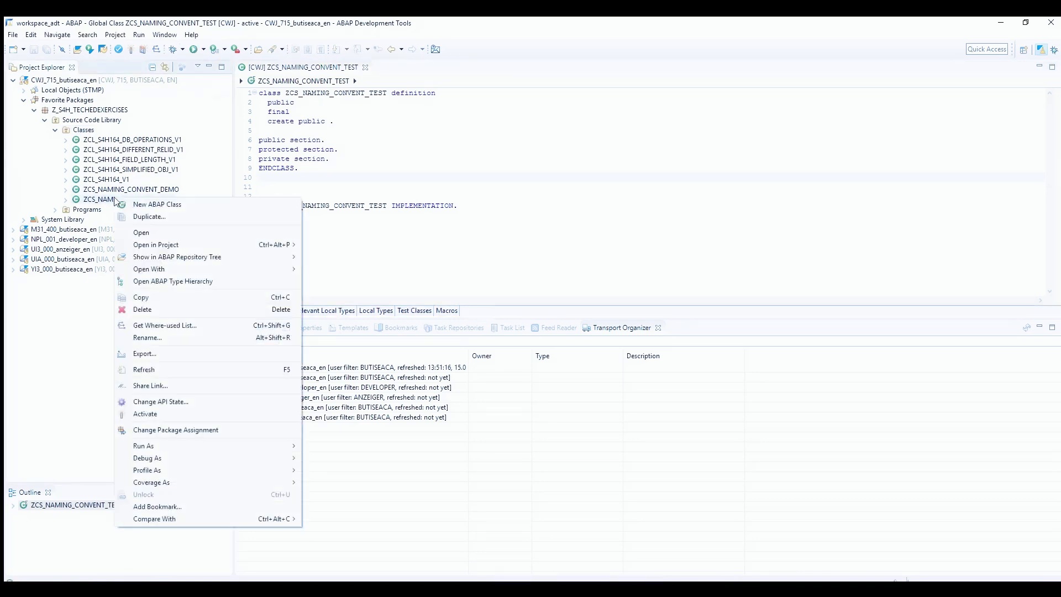
mouse_move(239, 448)
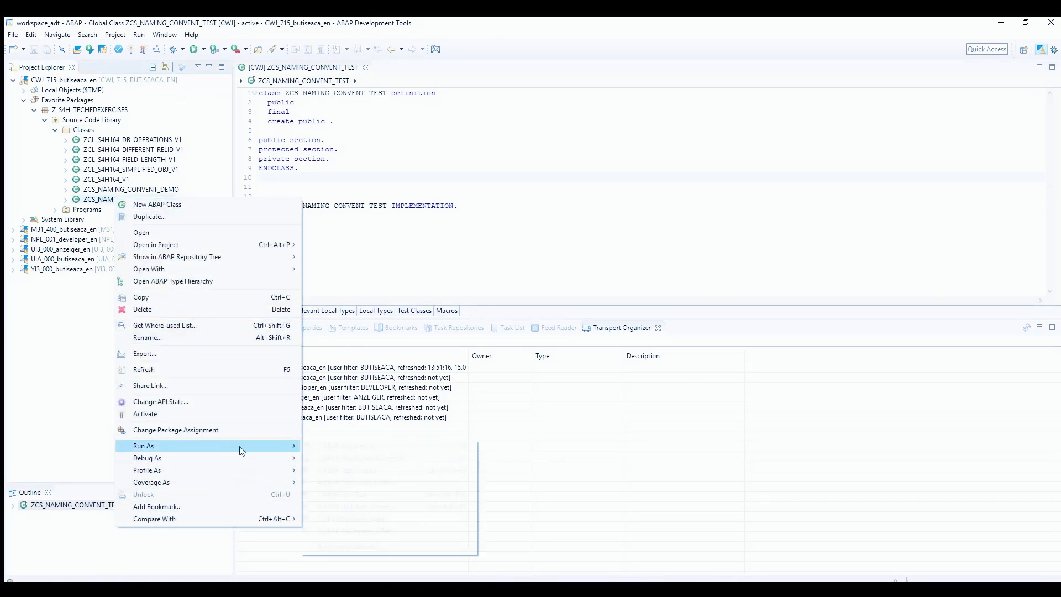
left_click(367, 482)
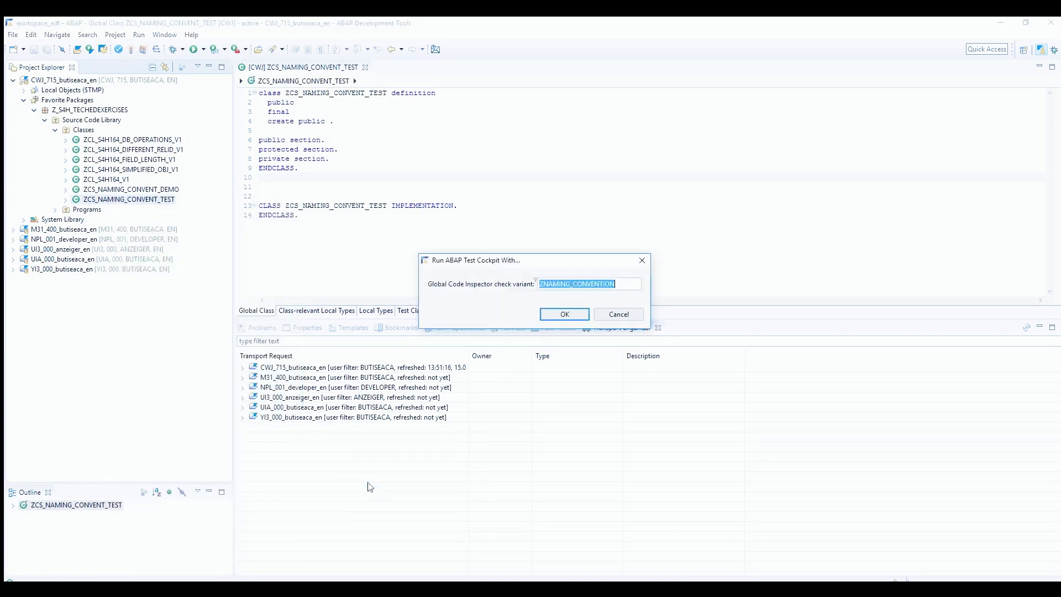
left_click(564, 314)
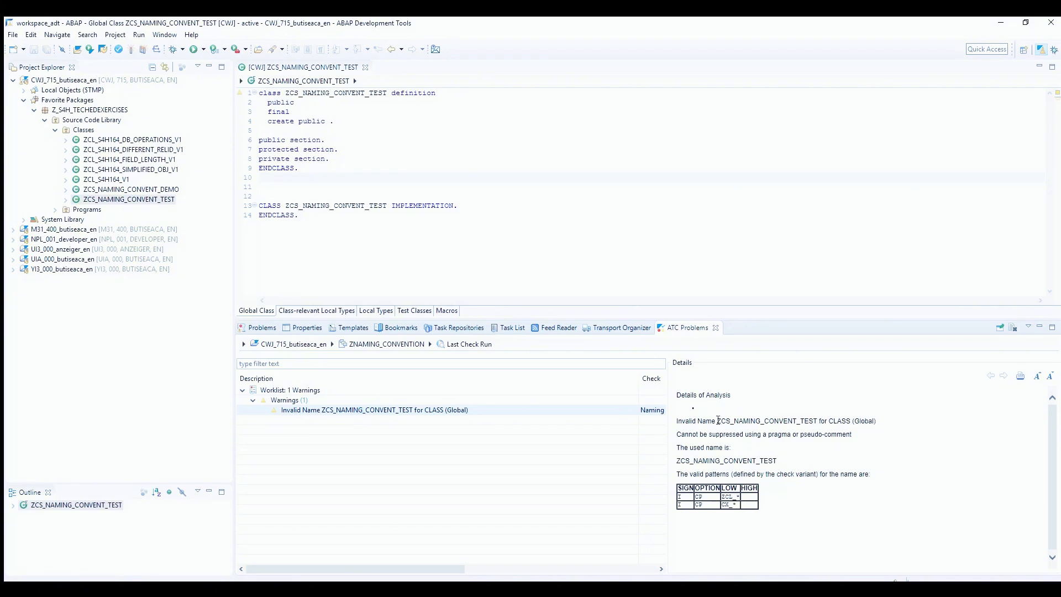
left_click_drag(717, 421, 875, 423)
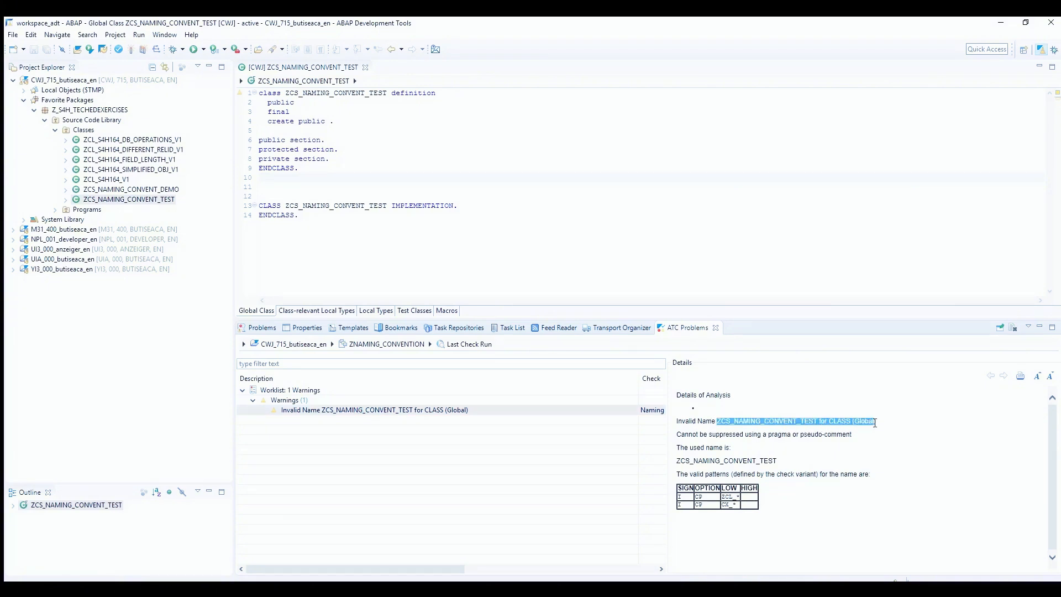
Refresh the modifiable local change requests of the CWJ_715 project in the Transport Organizer and expand the DEMO TRANSPORT request.
left_click(604, 331)
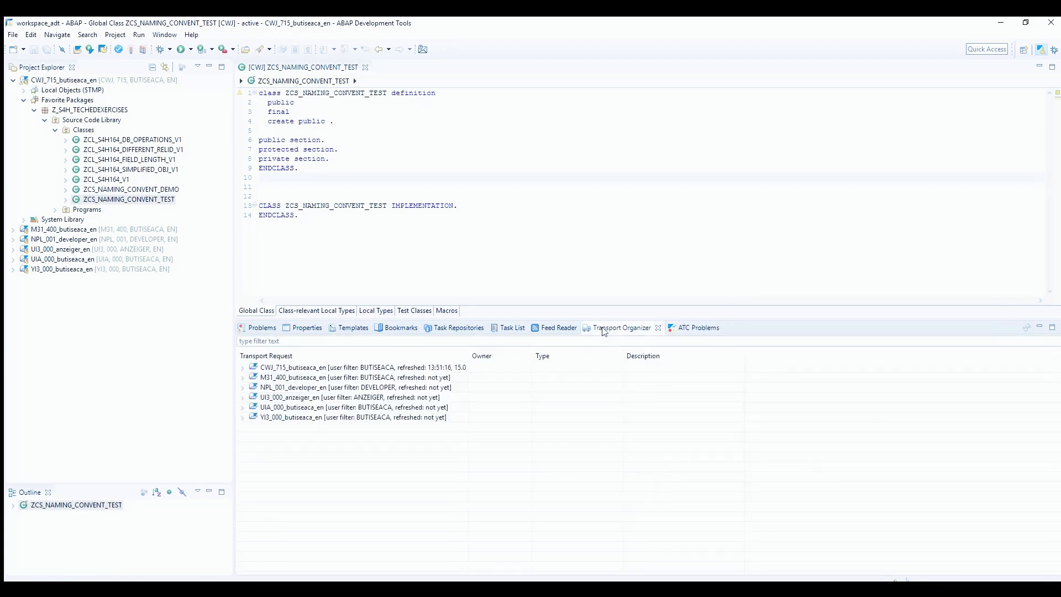
left_click(243, 368)
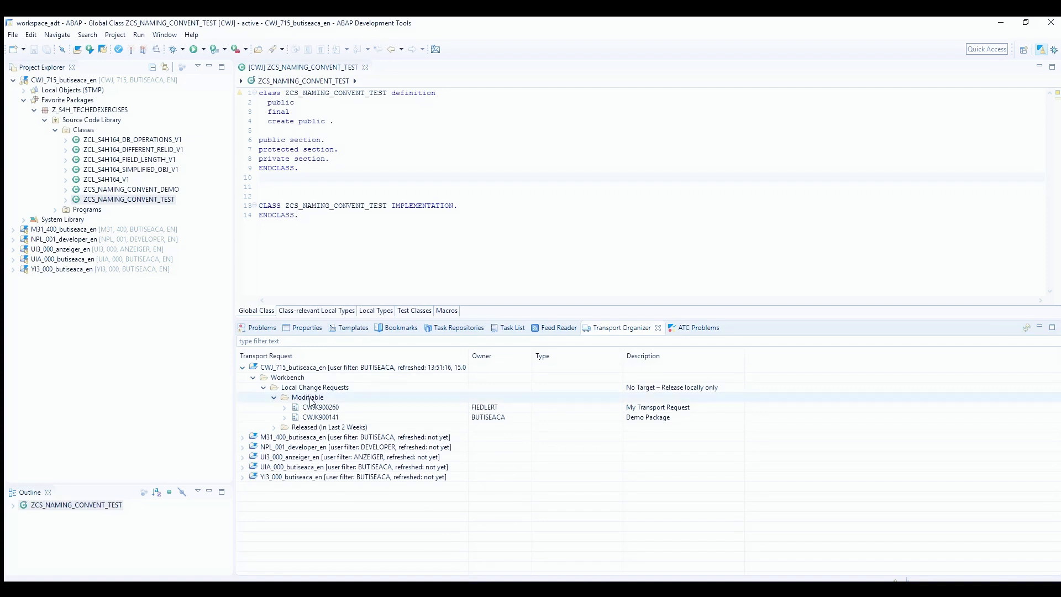
right_click(313, 398)
left_click(339, 421)
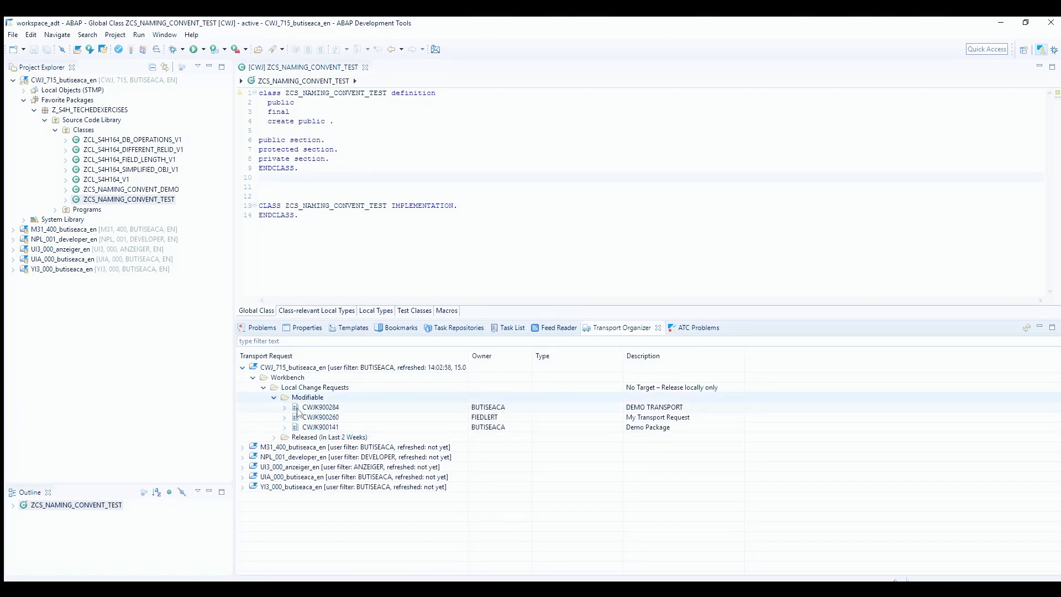
left_click(284, 408)
Try to release the DEMO TRANSPORT request and dismiss the release message.
right_click(318, 408)
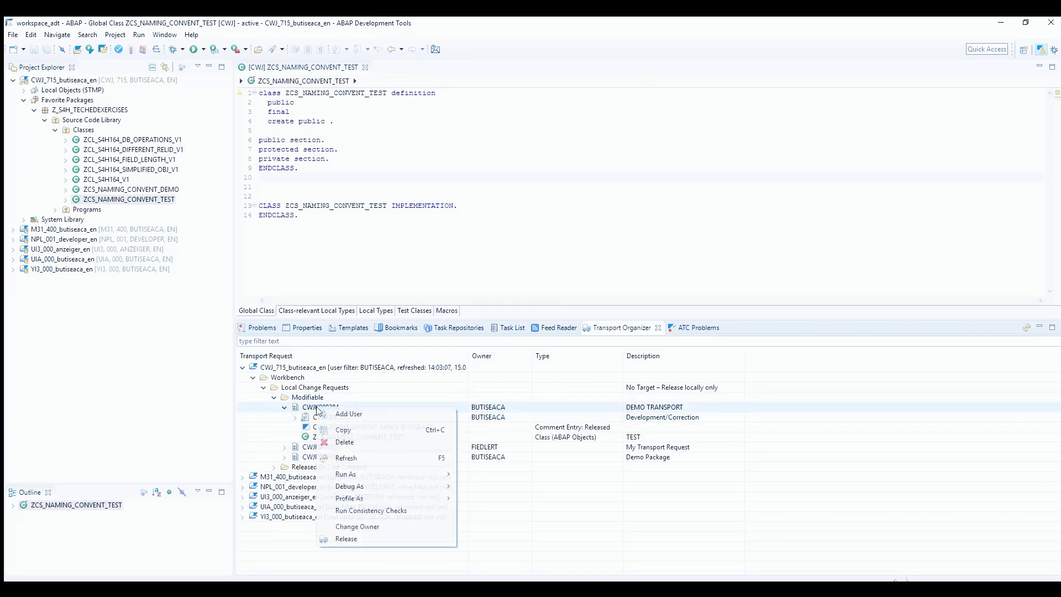
left_click(367, 539)
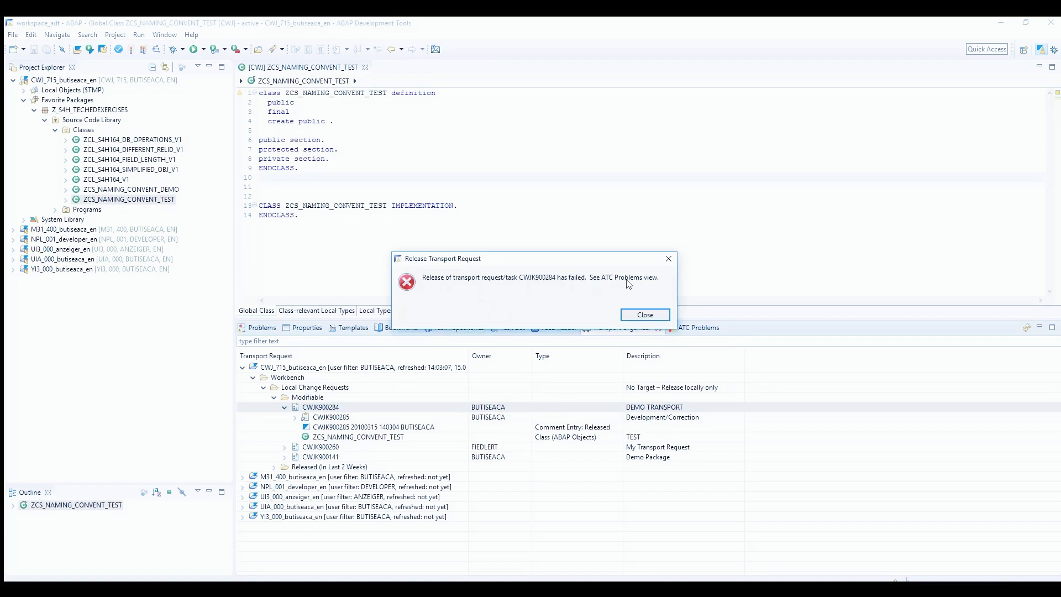
left_click(645, 315)
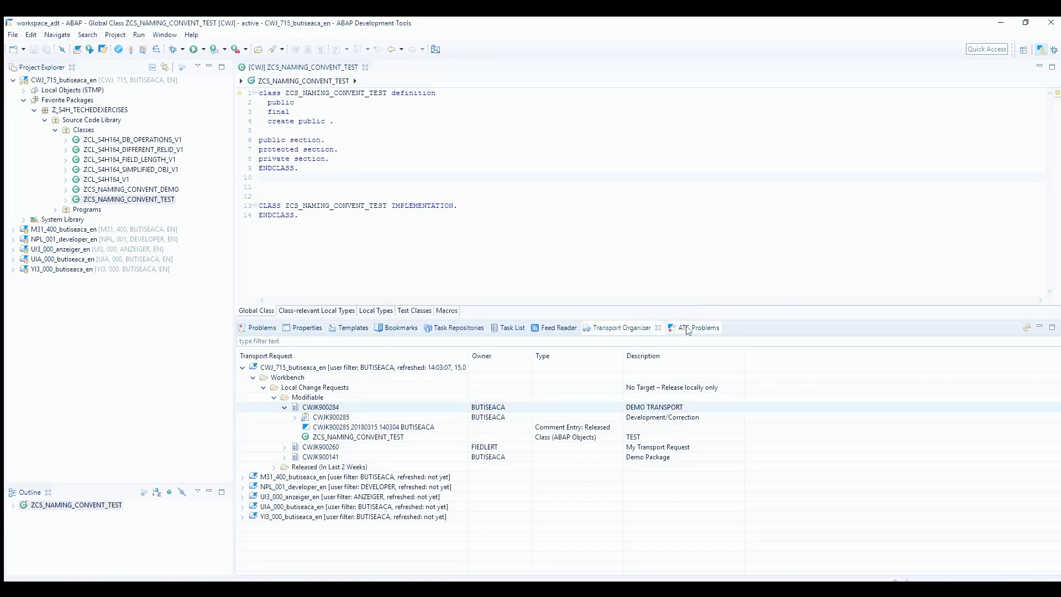
Return to the ATC finding's details and rename class ZCS_NAMING_CONVENT_TEST to zcl_naming_convent_test, keeping the proposed transport request.
left_click(687, 328)
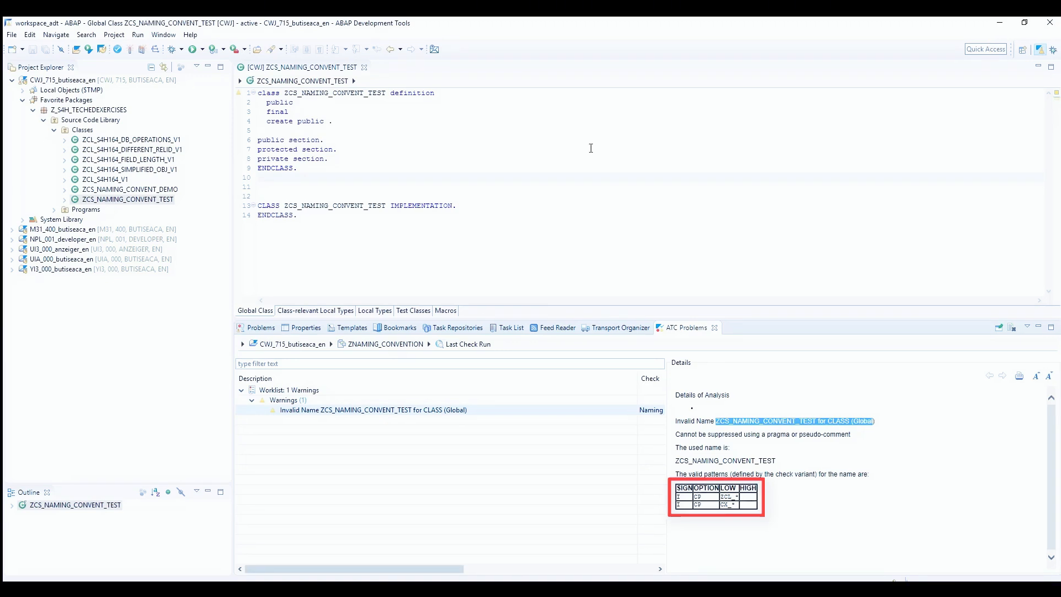
left_click(319, 97)
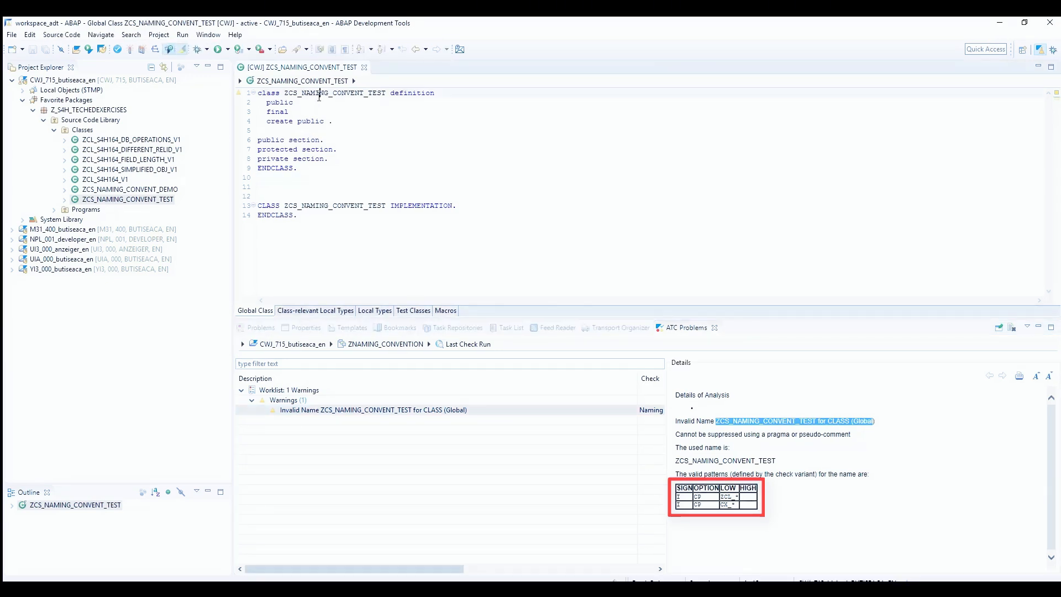
right_click(317, 96)
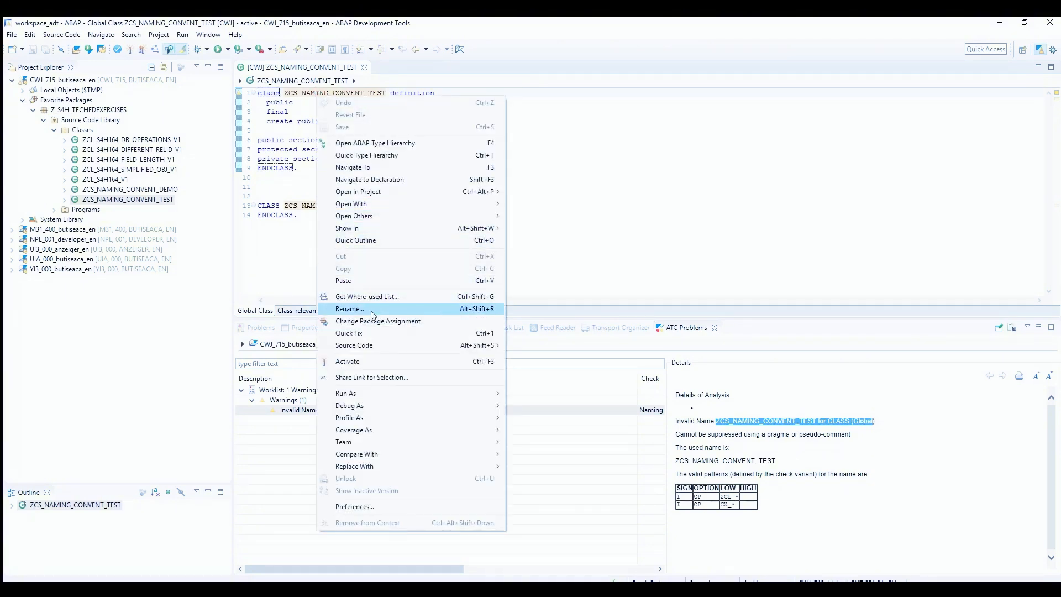
left_click(372, 310)
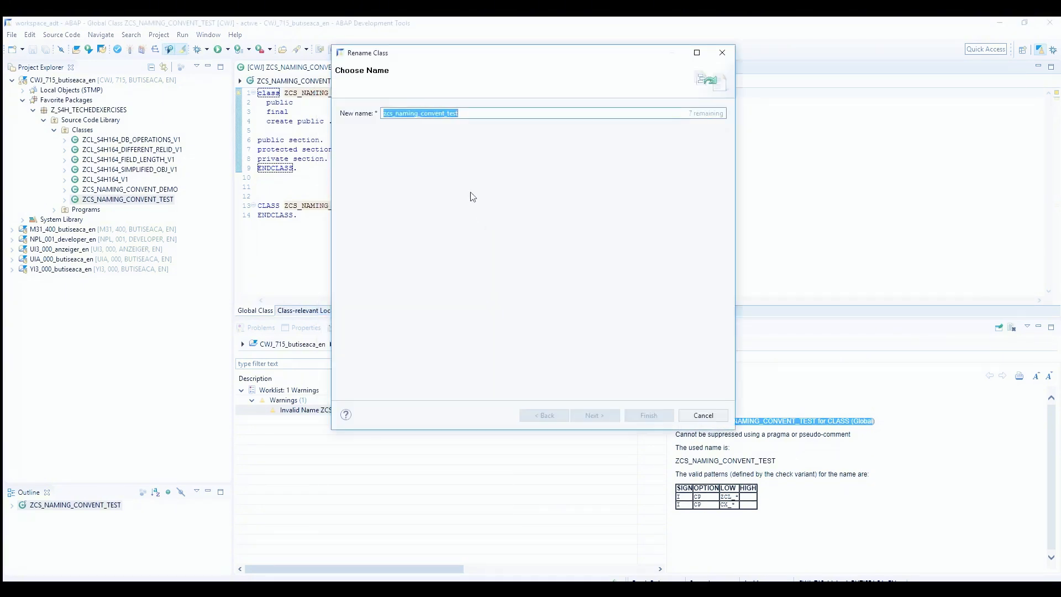
left_click(393, 116)
key("BackSpace")
type("l")
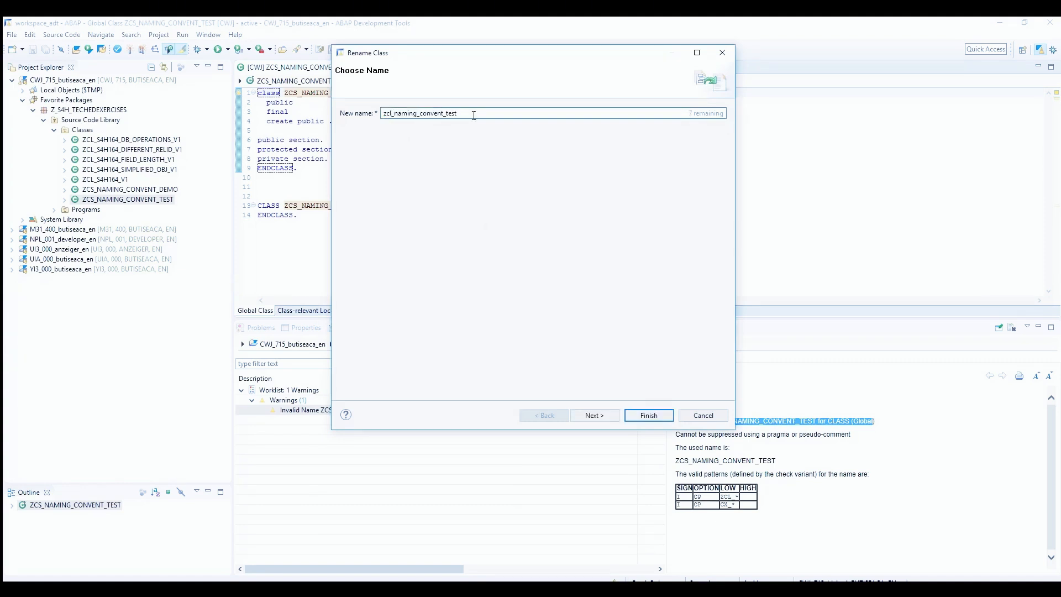
left_click(595, 415)
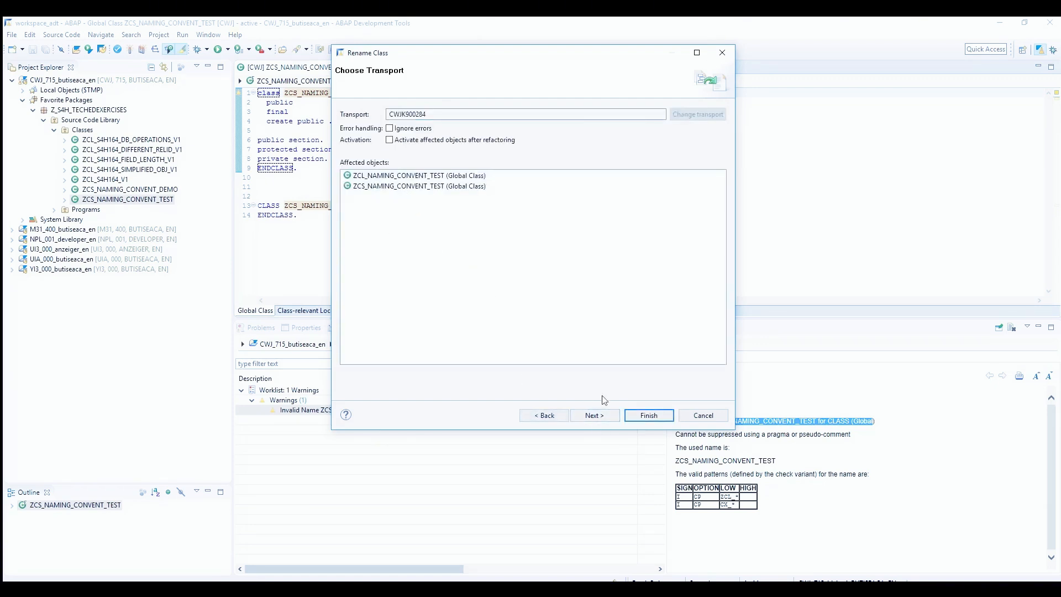
left_click(607, 415)
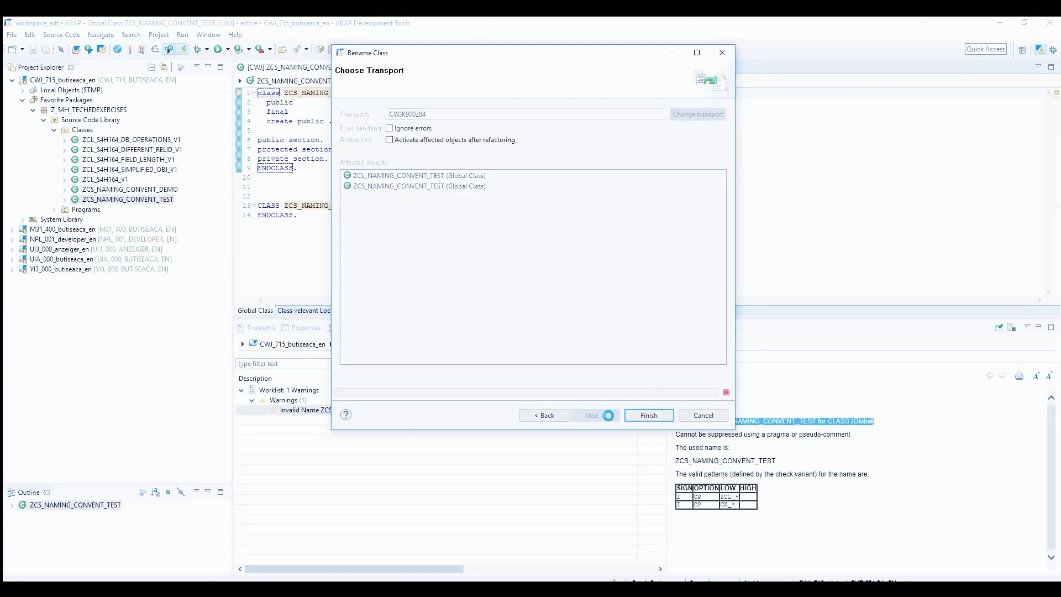
left_click(647, 415)
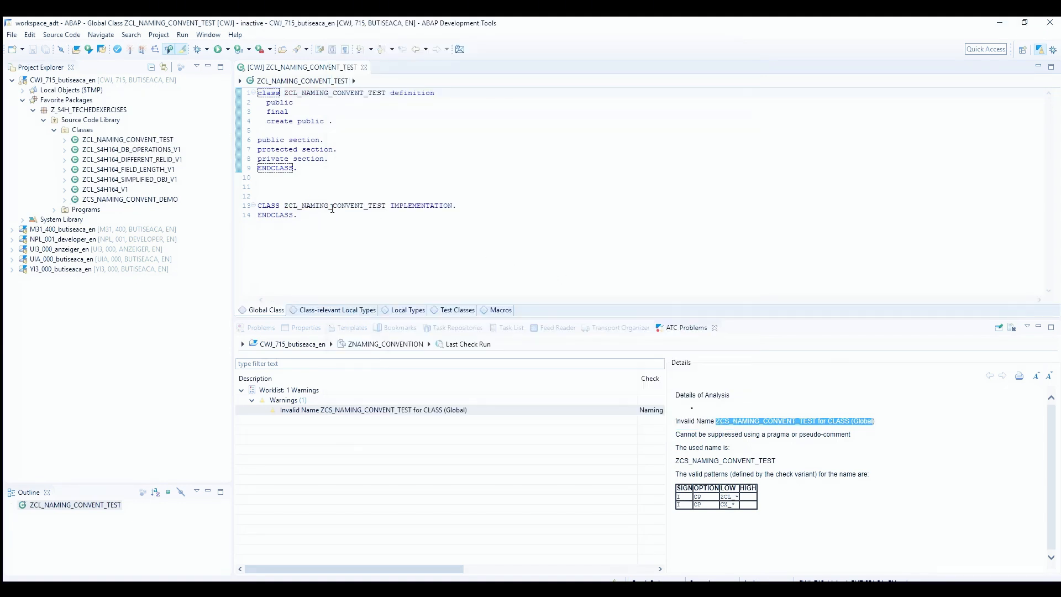
Activate the renamed class ZCL_NAMING_CONVENT_TEST and run the ABAP Test Cockpit on it with the default check variant.
left_click(304, 195)
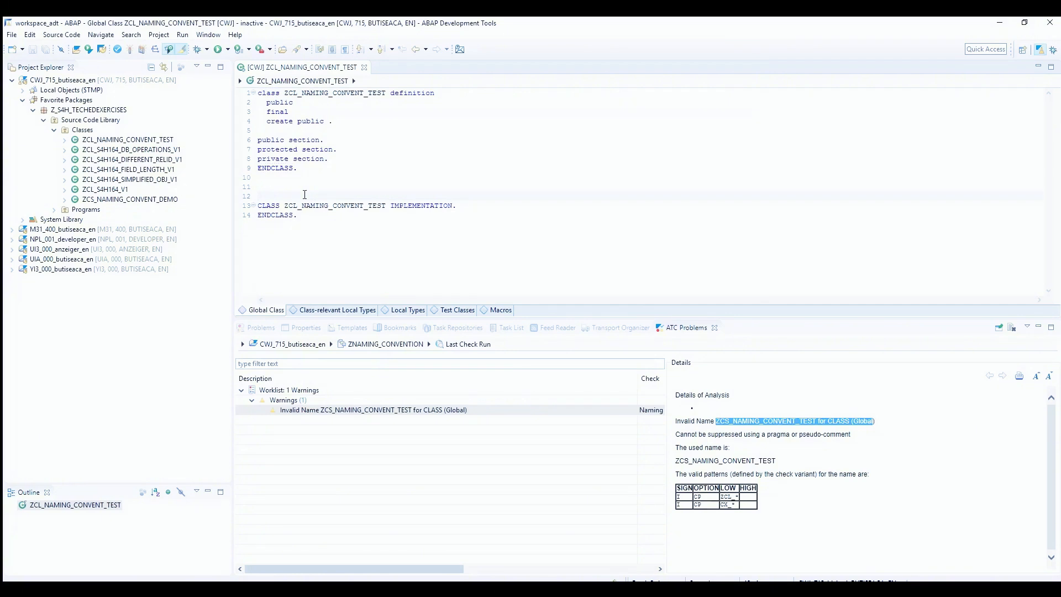
key("ctrl+F3")
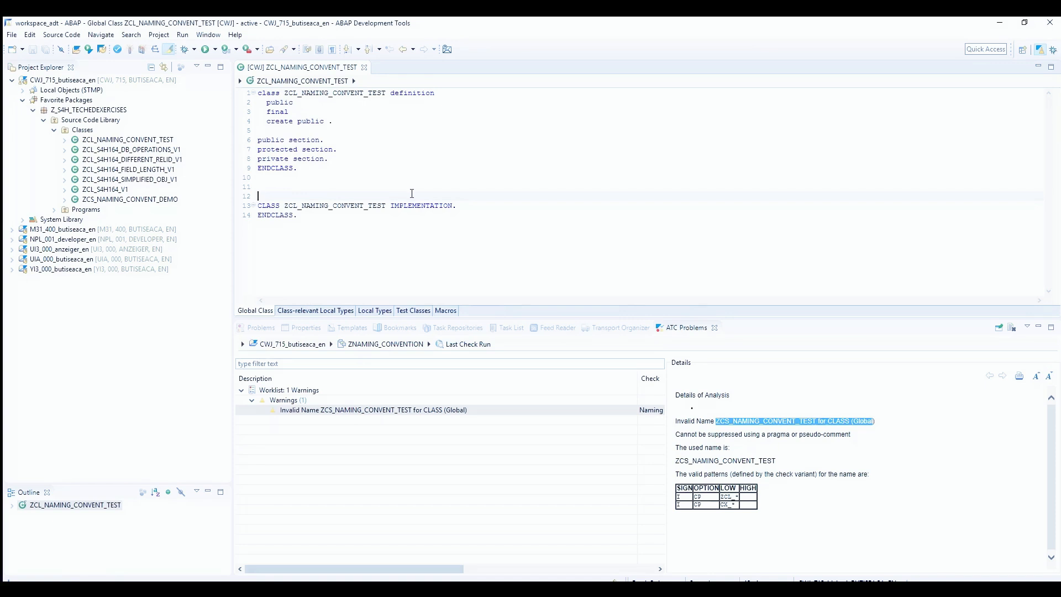
right_click(143, 141)
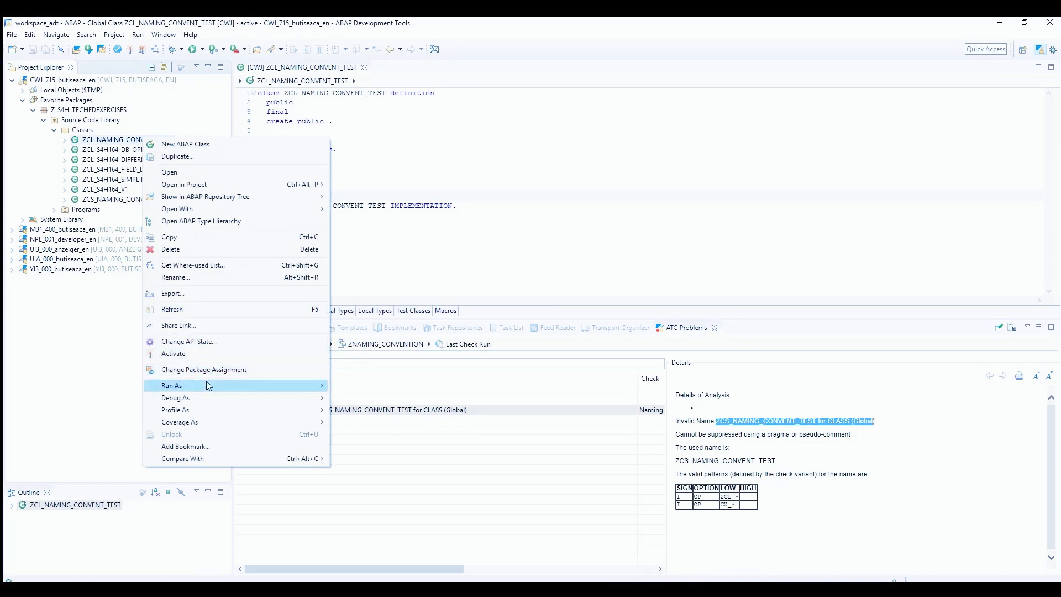
mouse_move(294, 386)
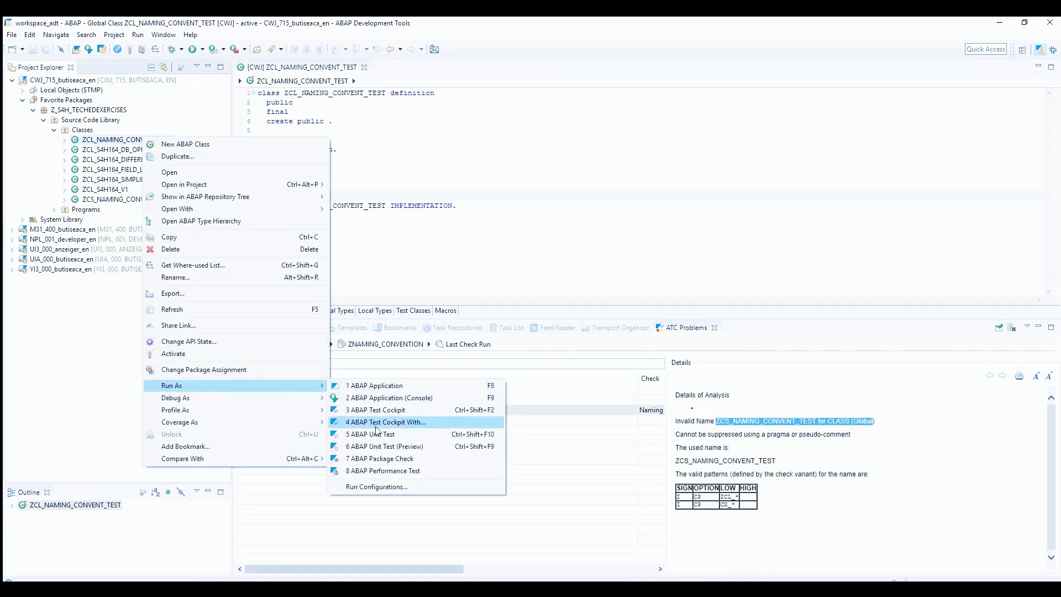
left_click(402, 412)
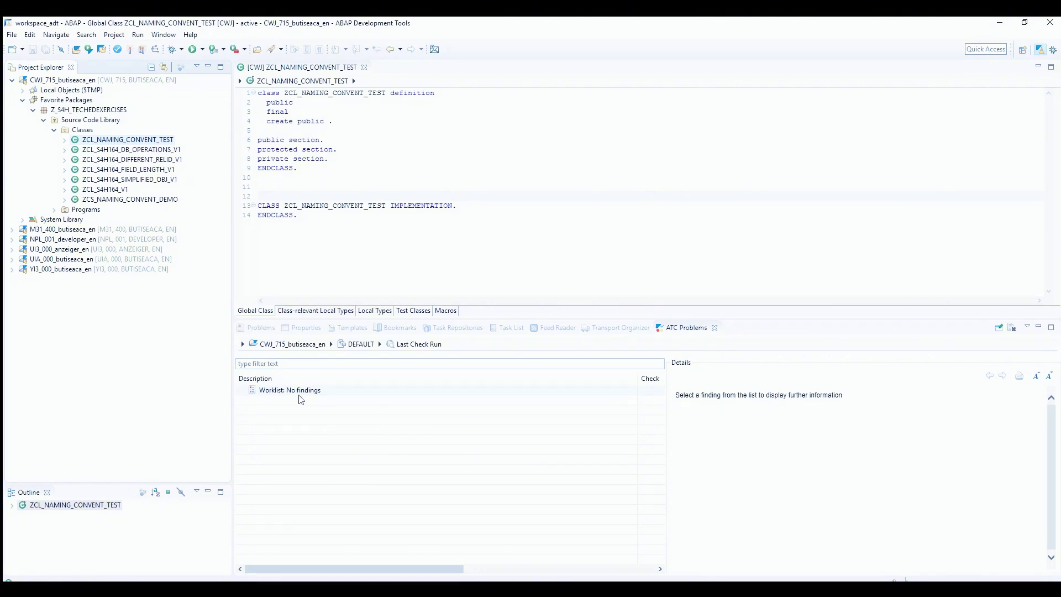
Refresh the DEMO TRANSPORT request in the Transport Organizer, release it and dismiss the release message.
left_click(613, 329)
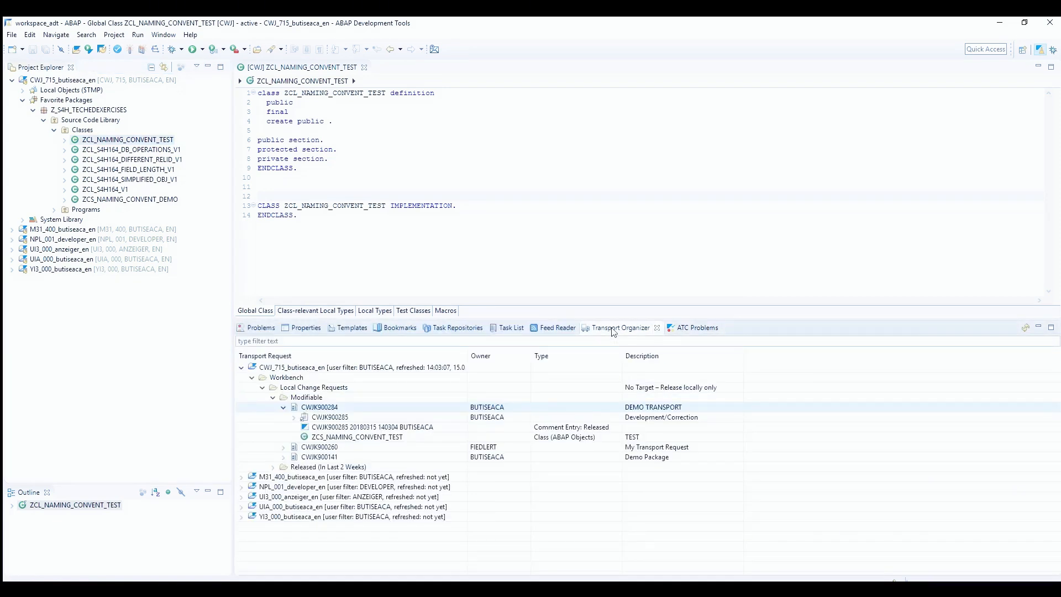
right_click(321, 411)
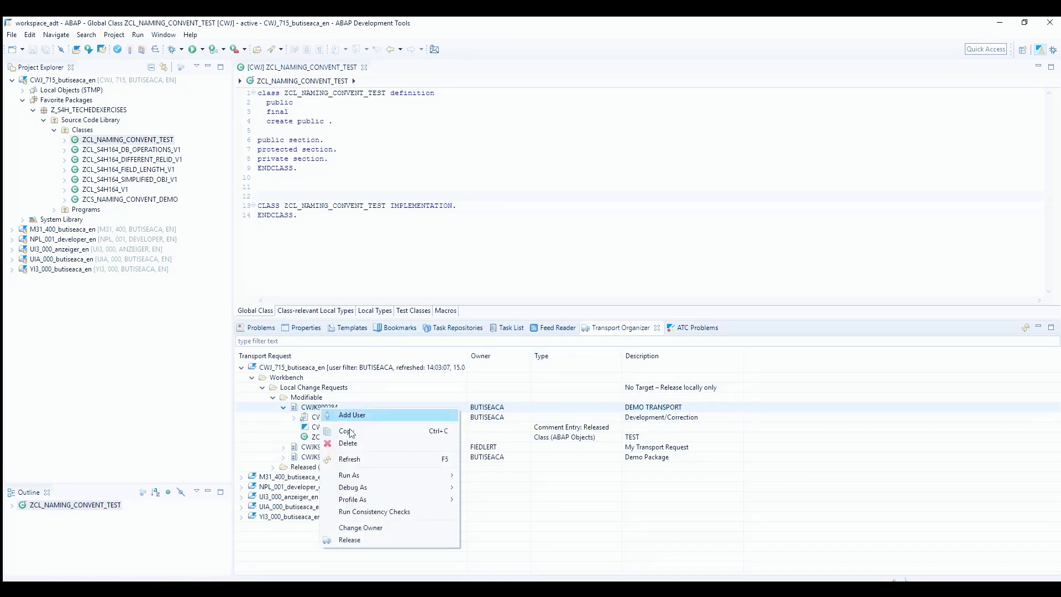
left_click(349, 460)
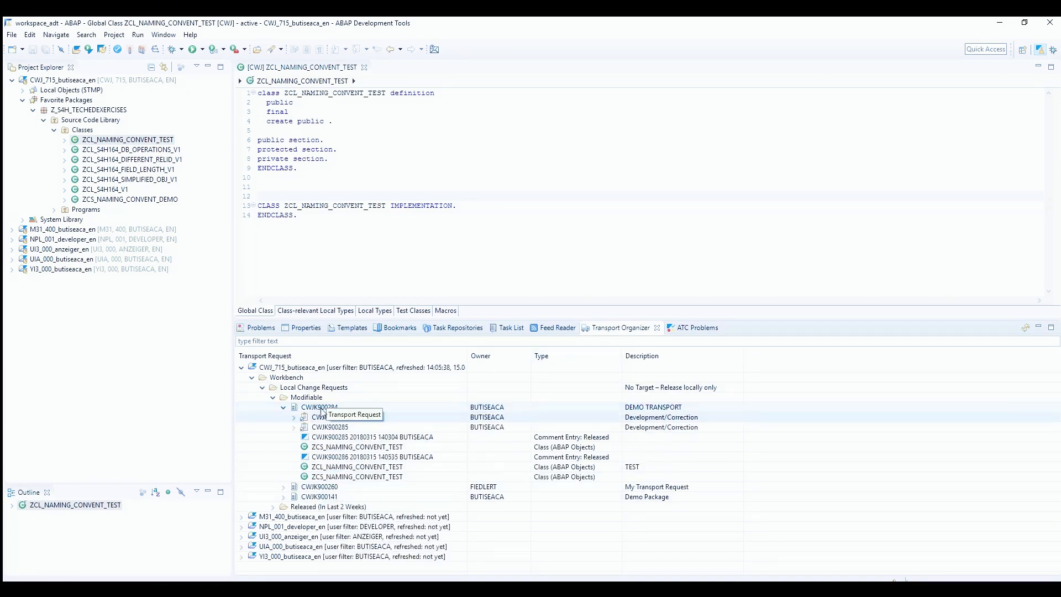
right_click(323, 409)
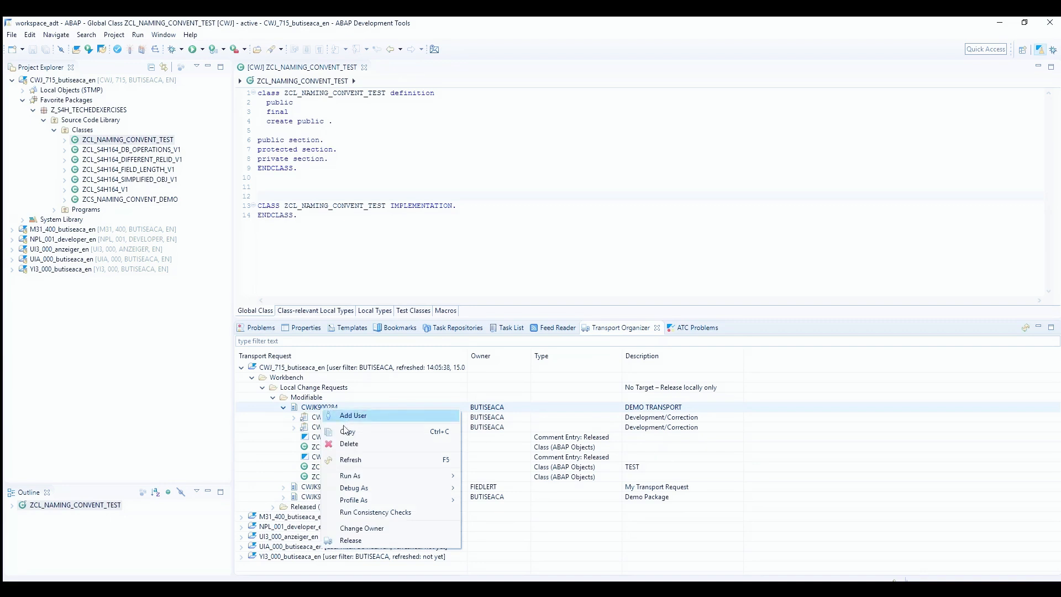
left_click(365, 543)
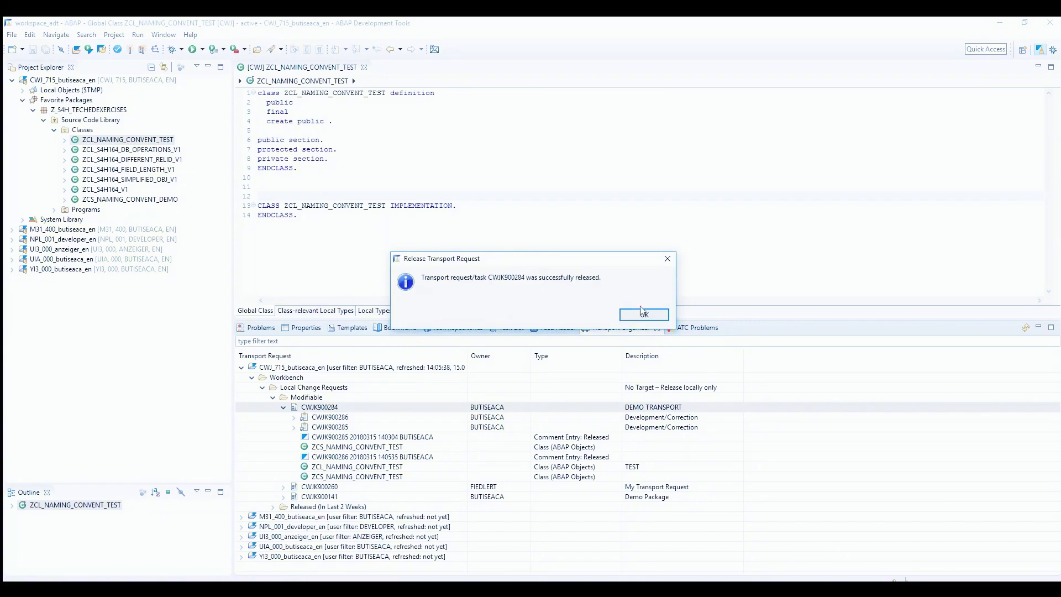
left_click(643, 313)
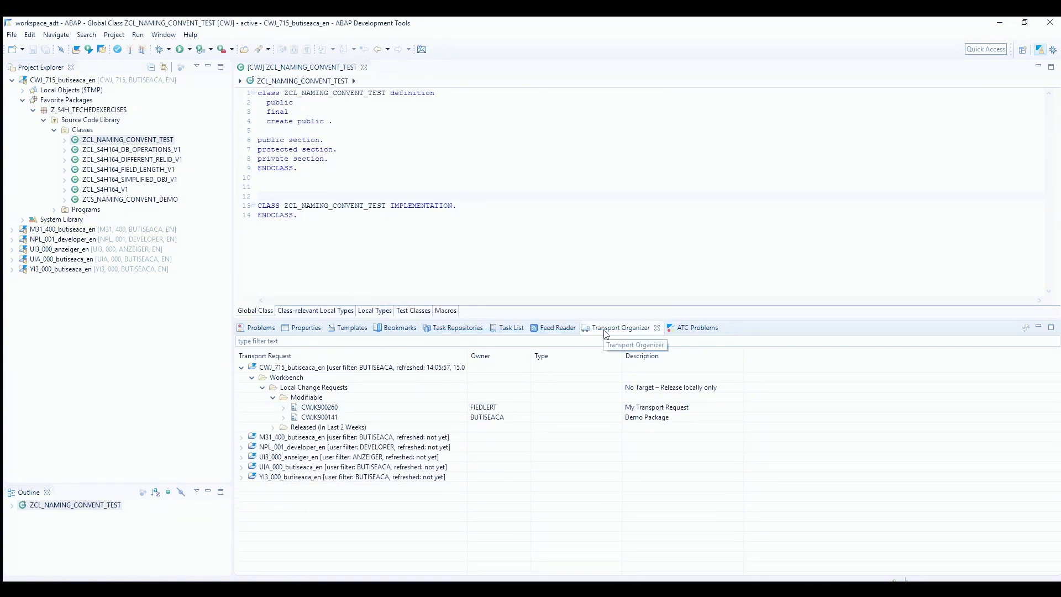